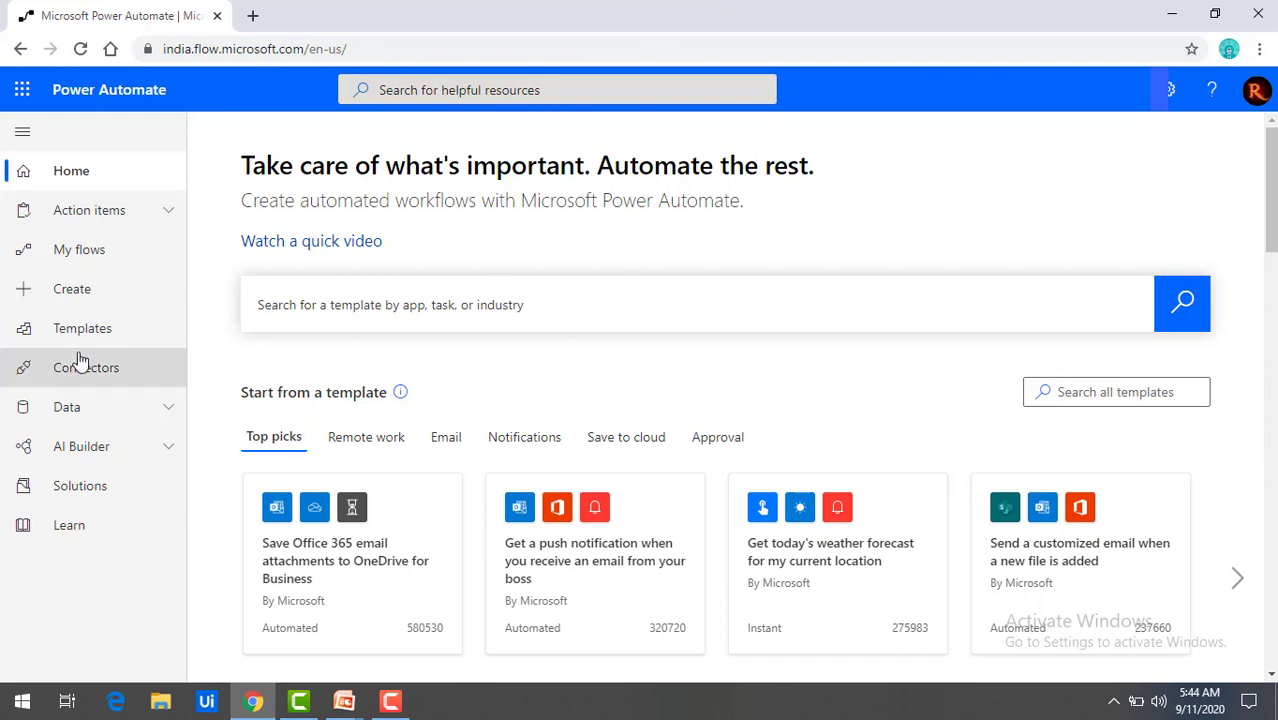
- Create a flow from the Outlook.com connector's "When a new email arrives (V2)" trigger and show the trigger's advanced options
click(85, 385)
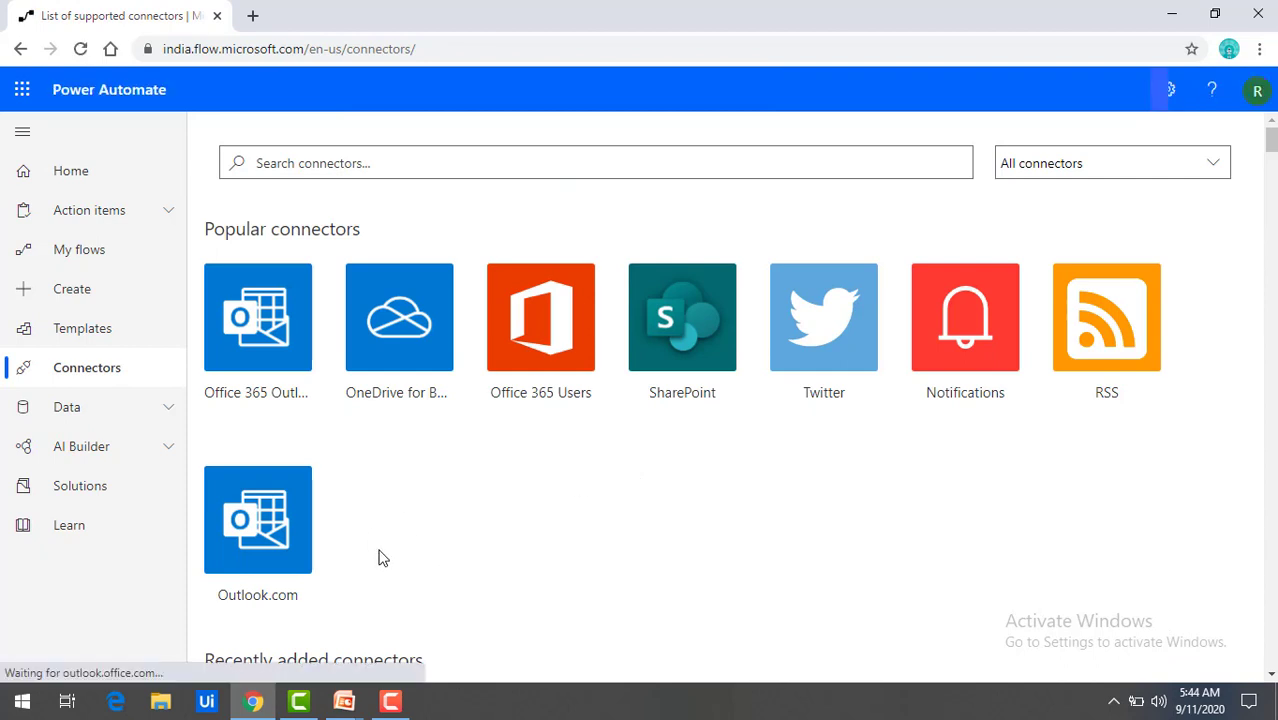
scroll(379, 555, down, 2)
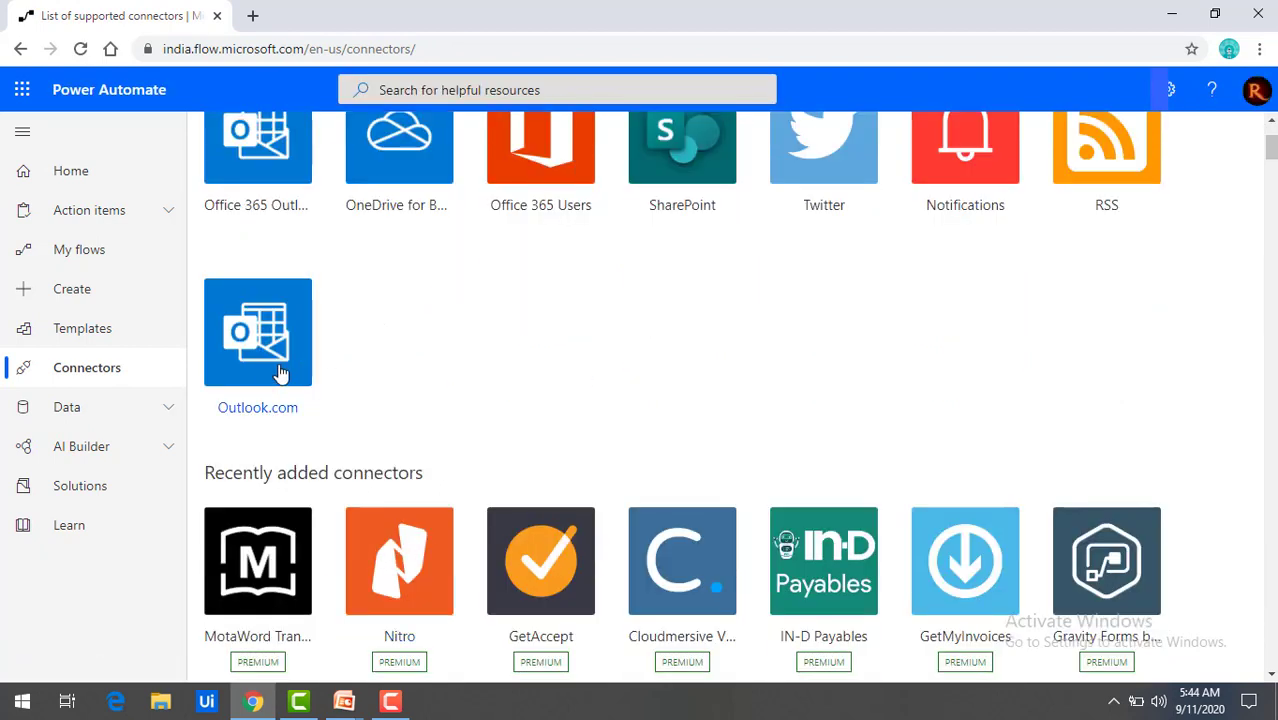
click(276, 376)
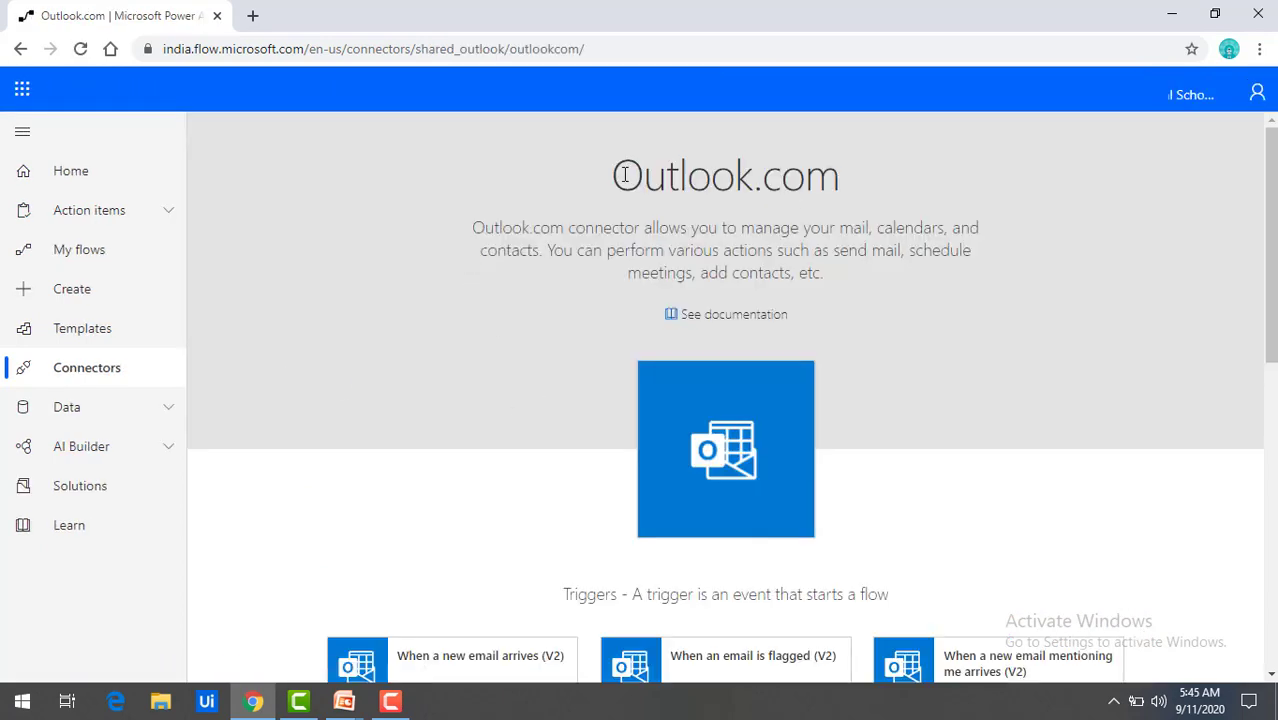
scroll(924, 422, down, 2)
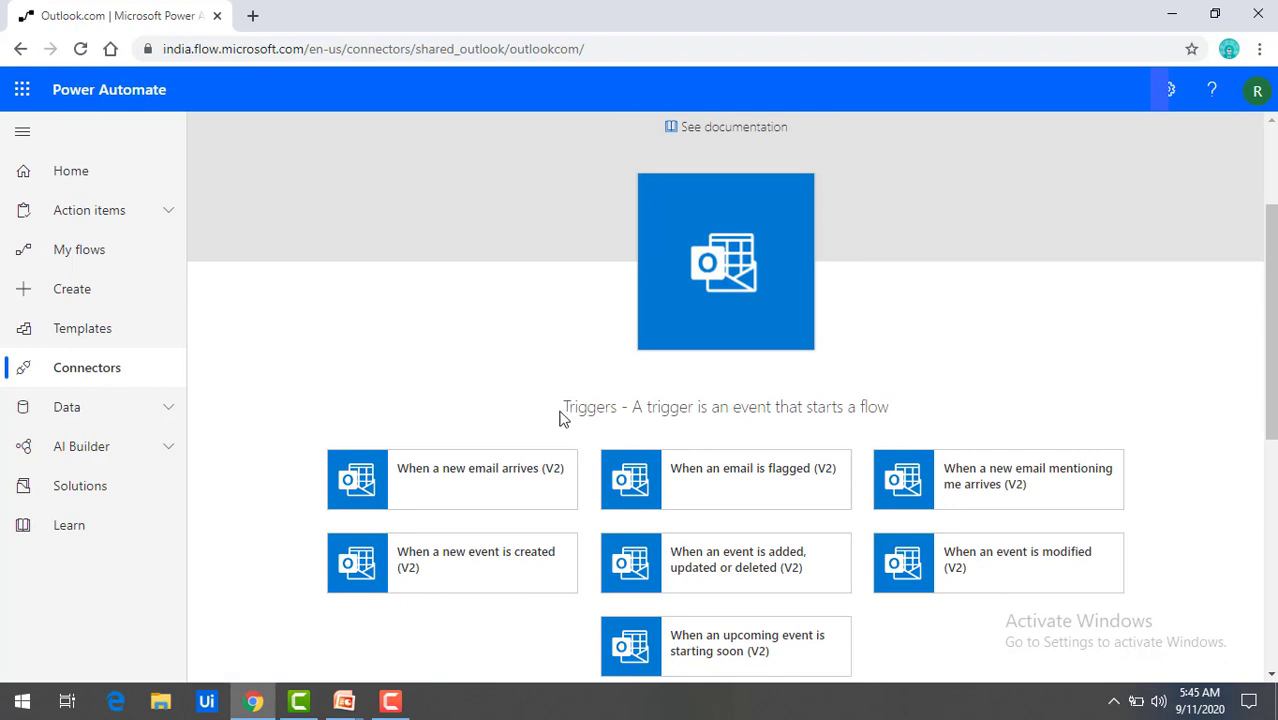
drag(564, 408, 893, 420)
scroll(890, 455, down, 1)
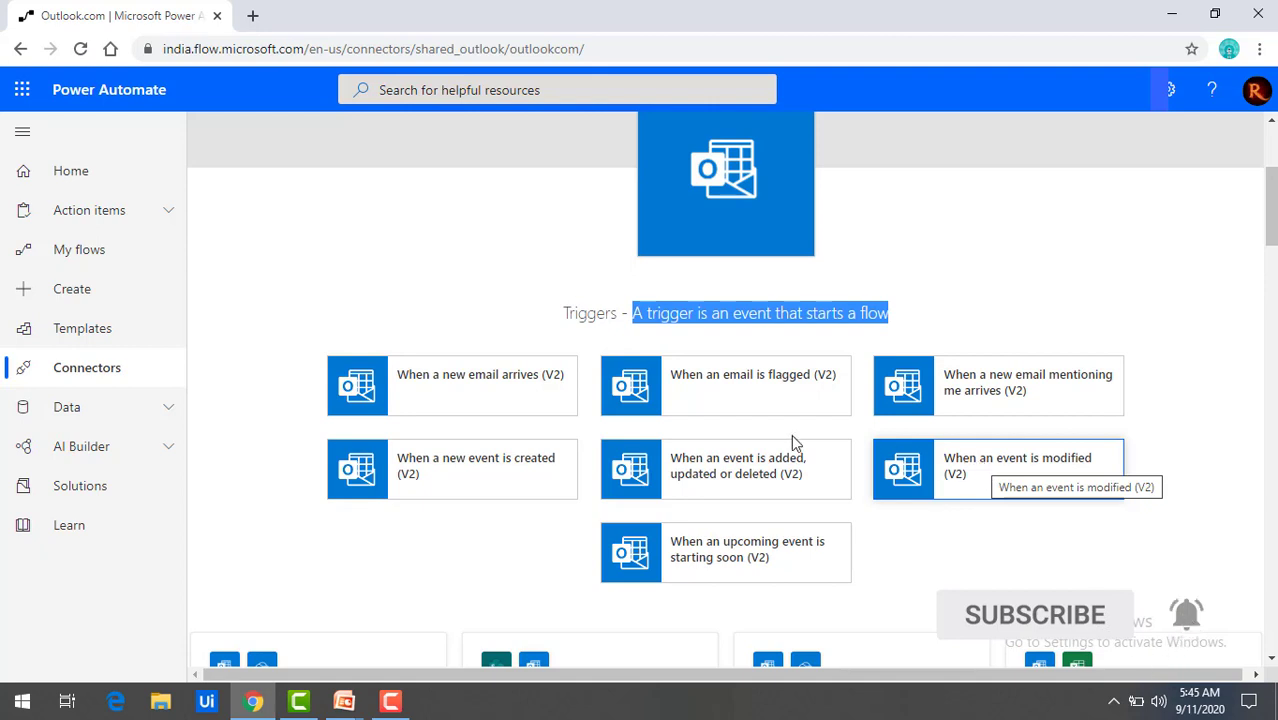
click(472, 399)
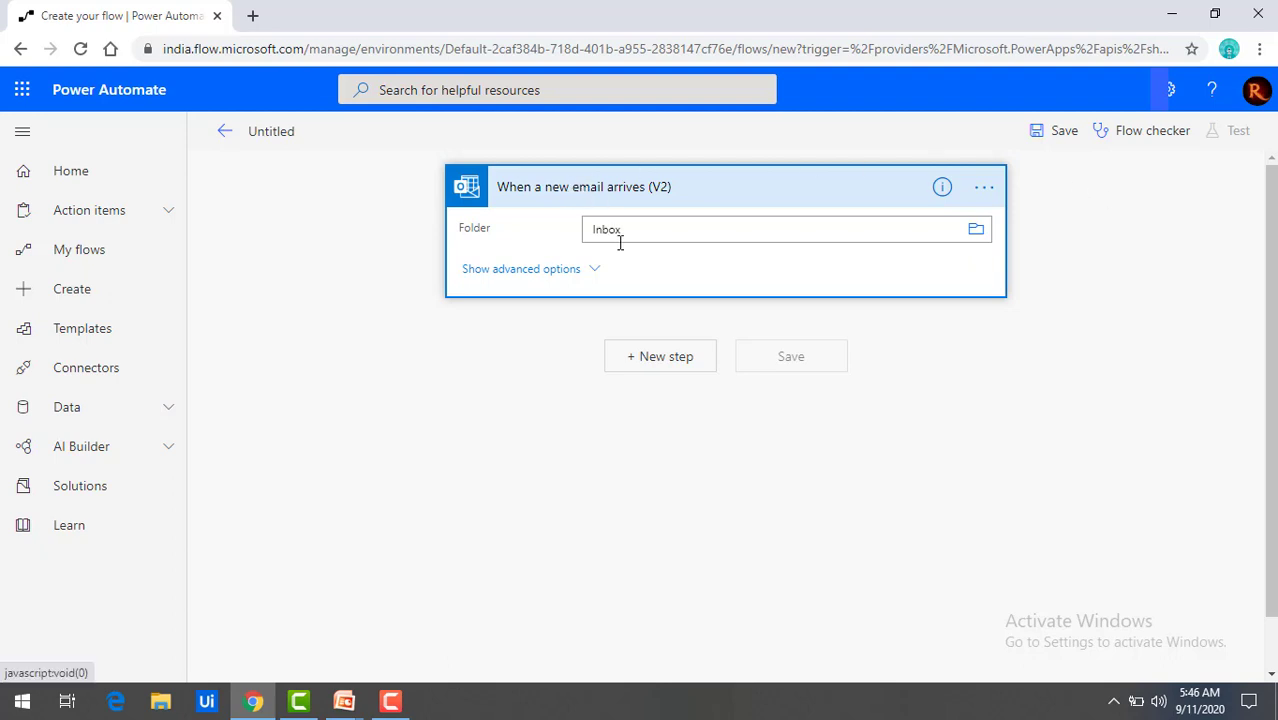
click(594, 270)
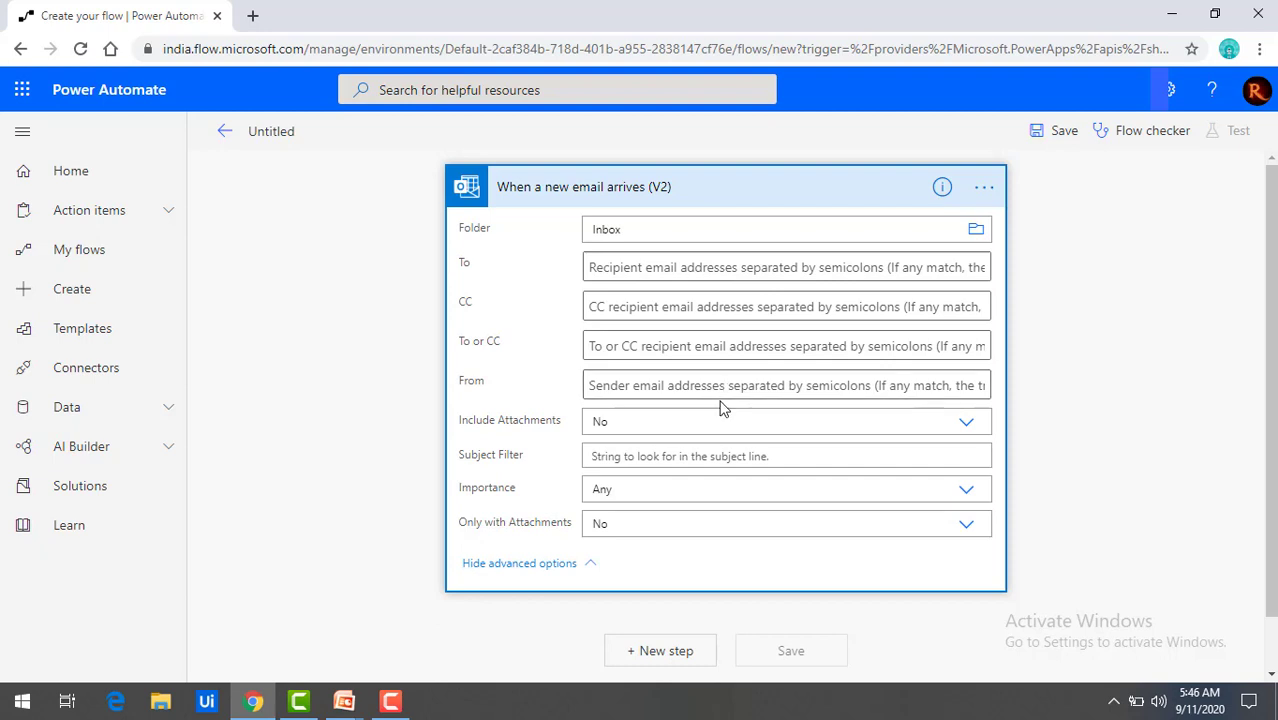
scroll(725, 420, down, 1)
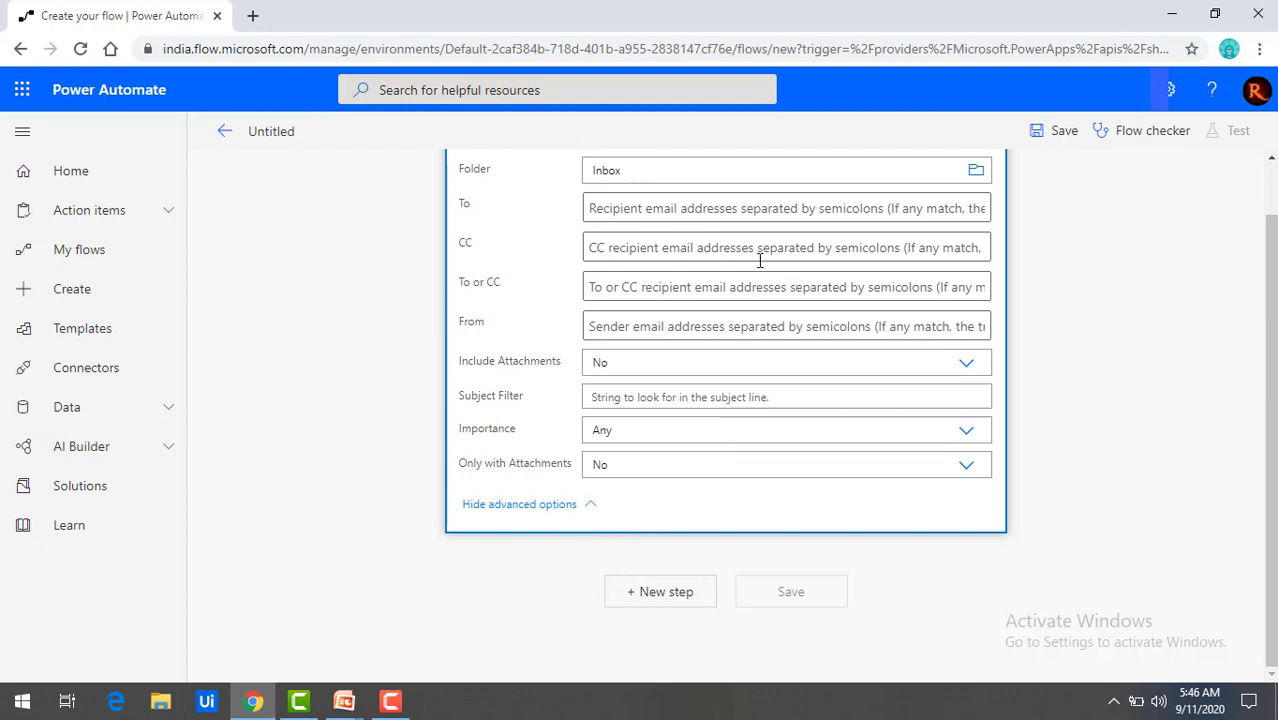
- Start a new flow step and look through the Standard, Premium and All connector categories
click(677, 604)
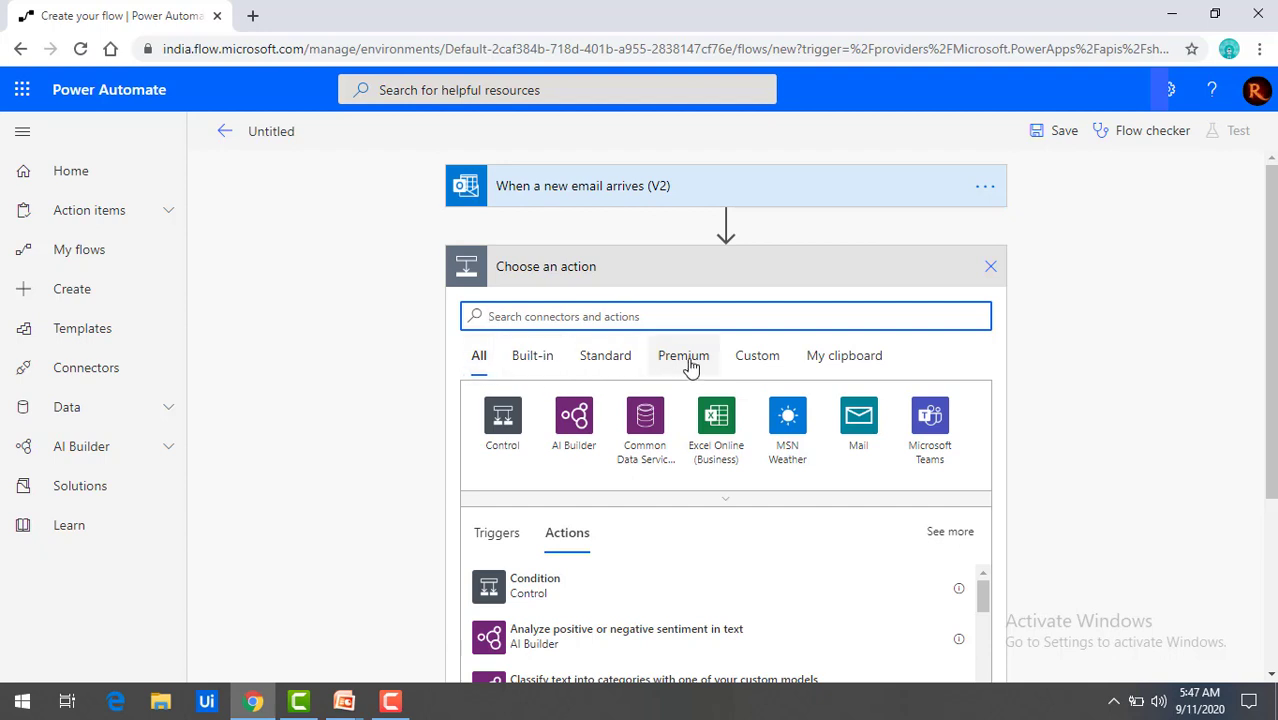
click(617, 367)
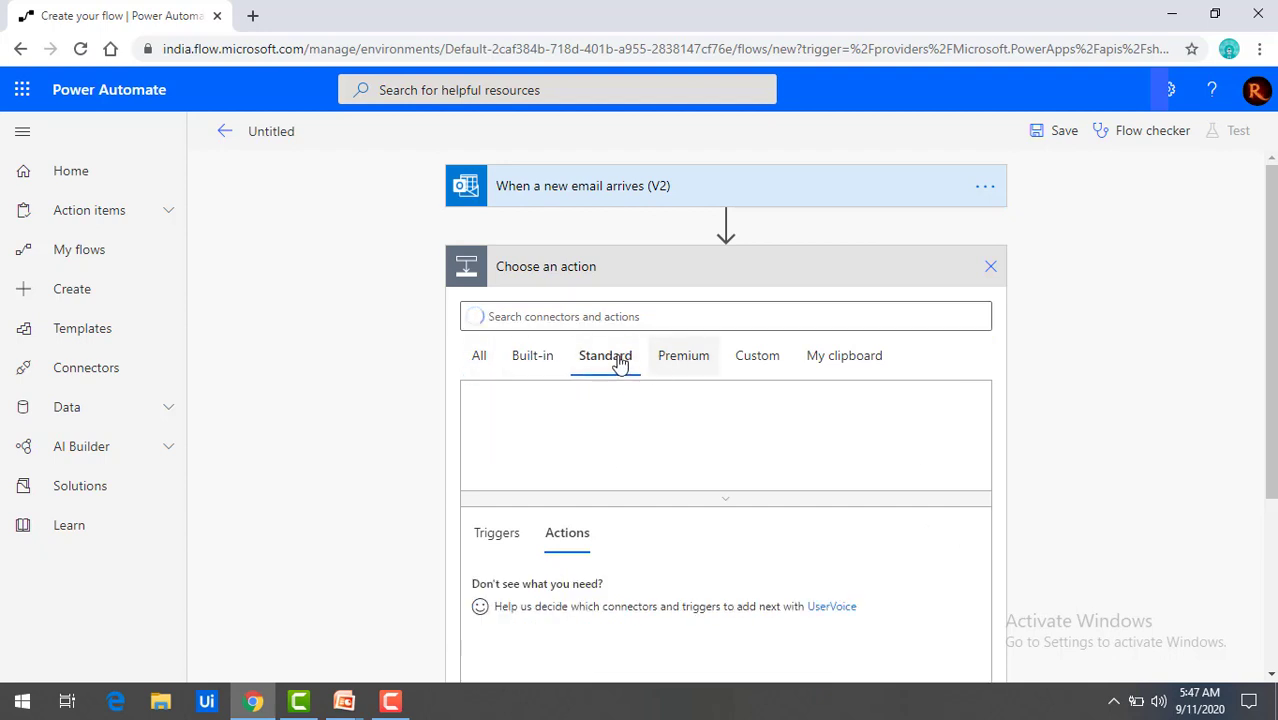
click(677, 366)
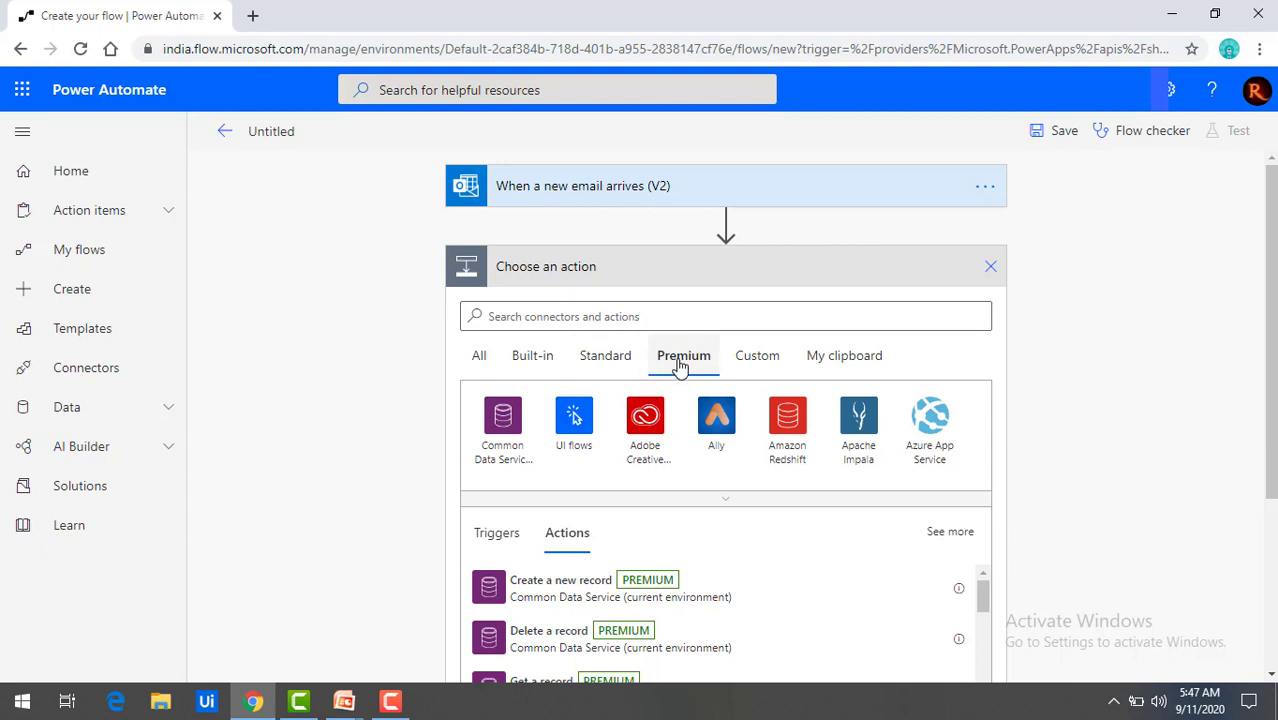
click(480, 358)
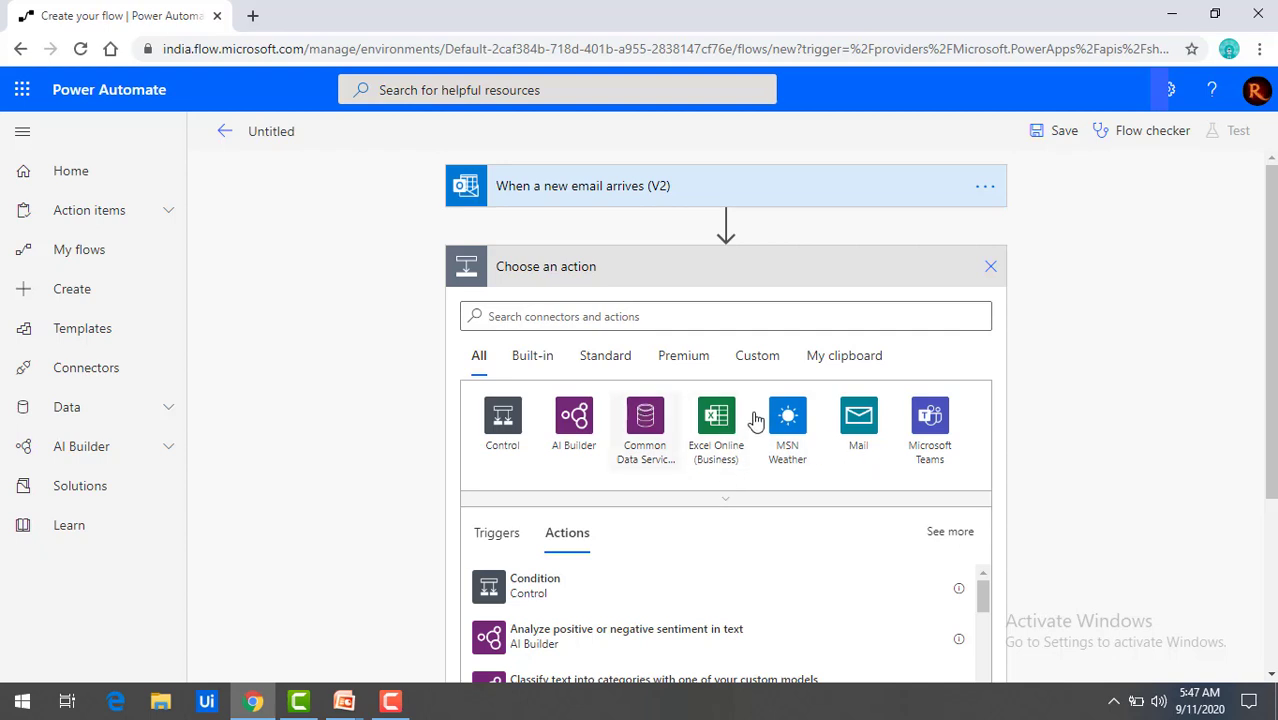
- Search the connectors for "outlook", examine the actions offered by Outlook.com, and discard the unfinished step
click(623, 318)
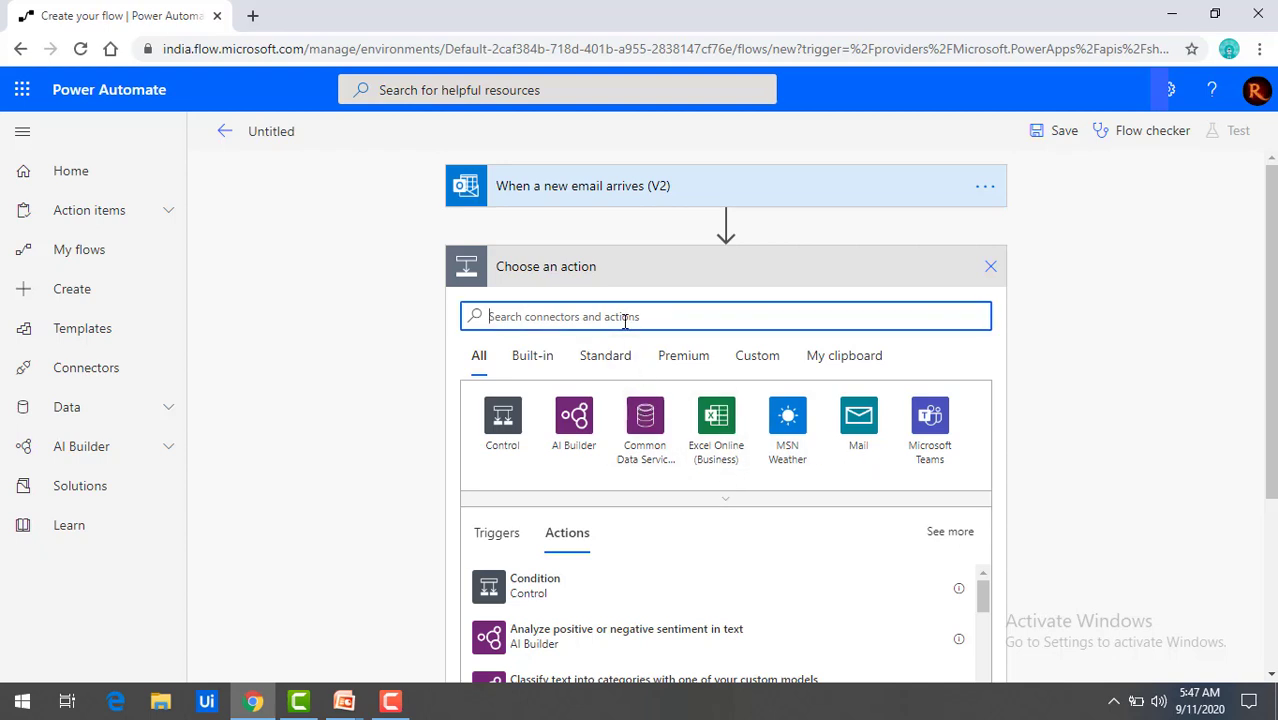
text(outlook)
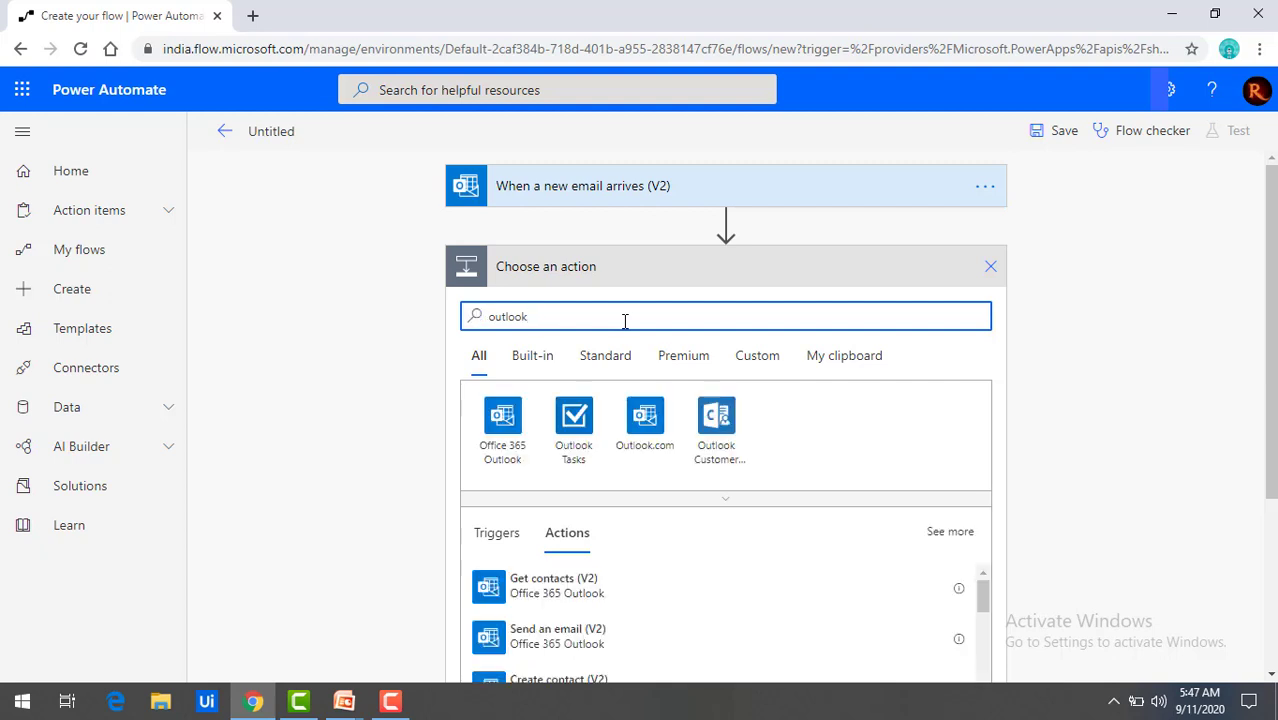
click(646, 422)
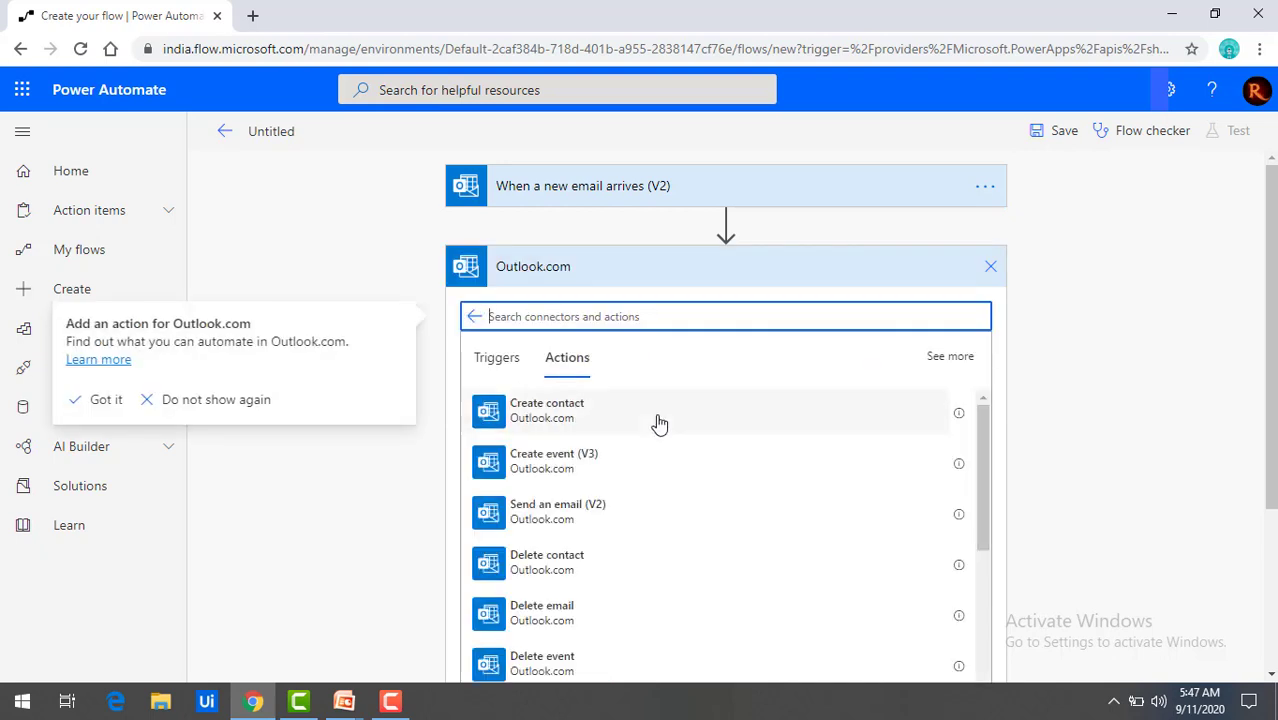
scroll(650, 435, down, 1)
scroll(643, 448, up, 1)
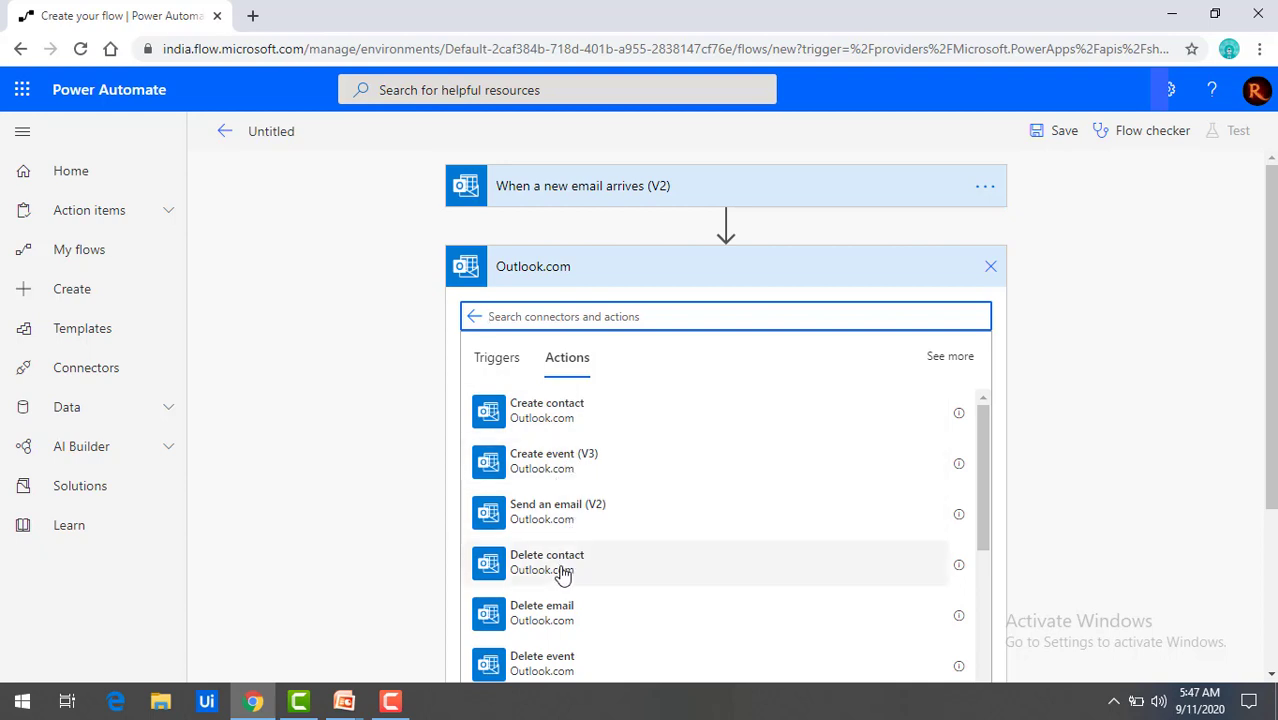
scroll(562, 617, down, 3)
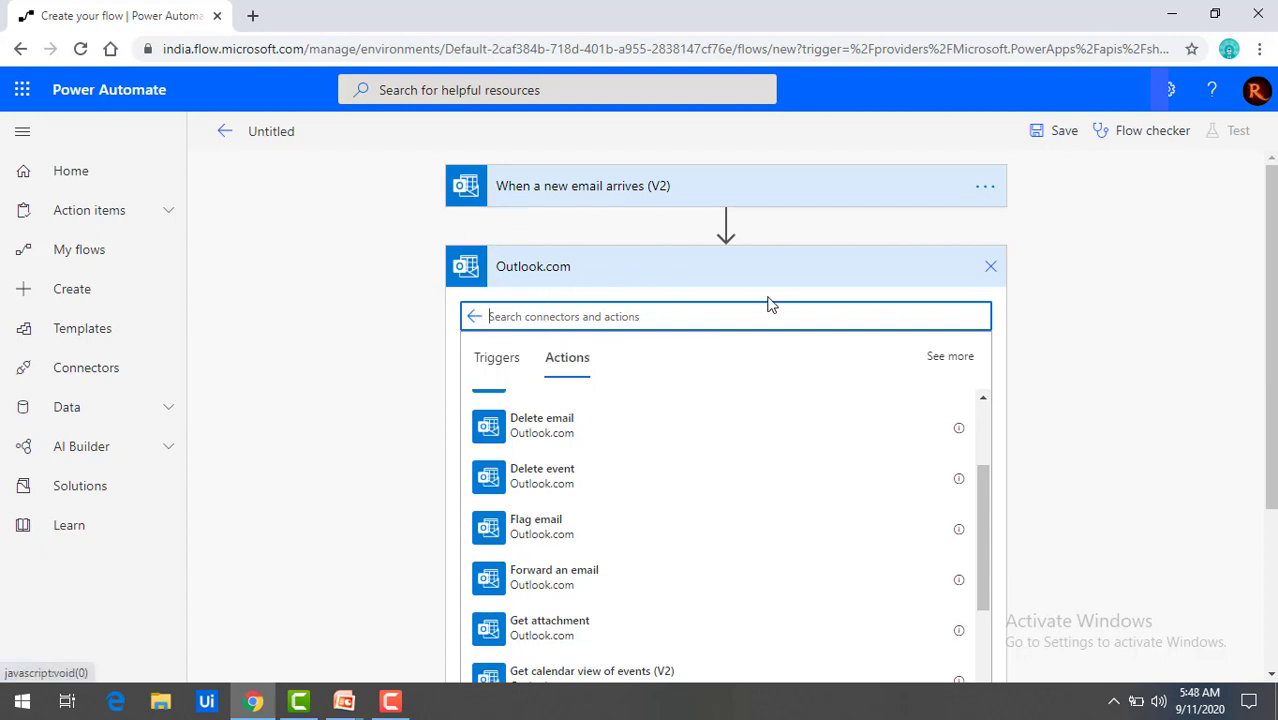
click(991, 272)
- Add a new step after the email trigger with the Excel Online (Business) action "Add a row into a table"
click(686, 270)
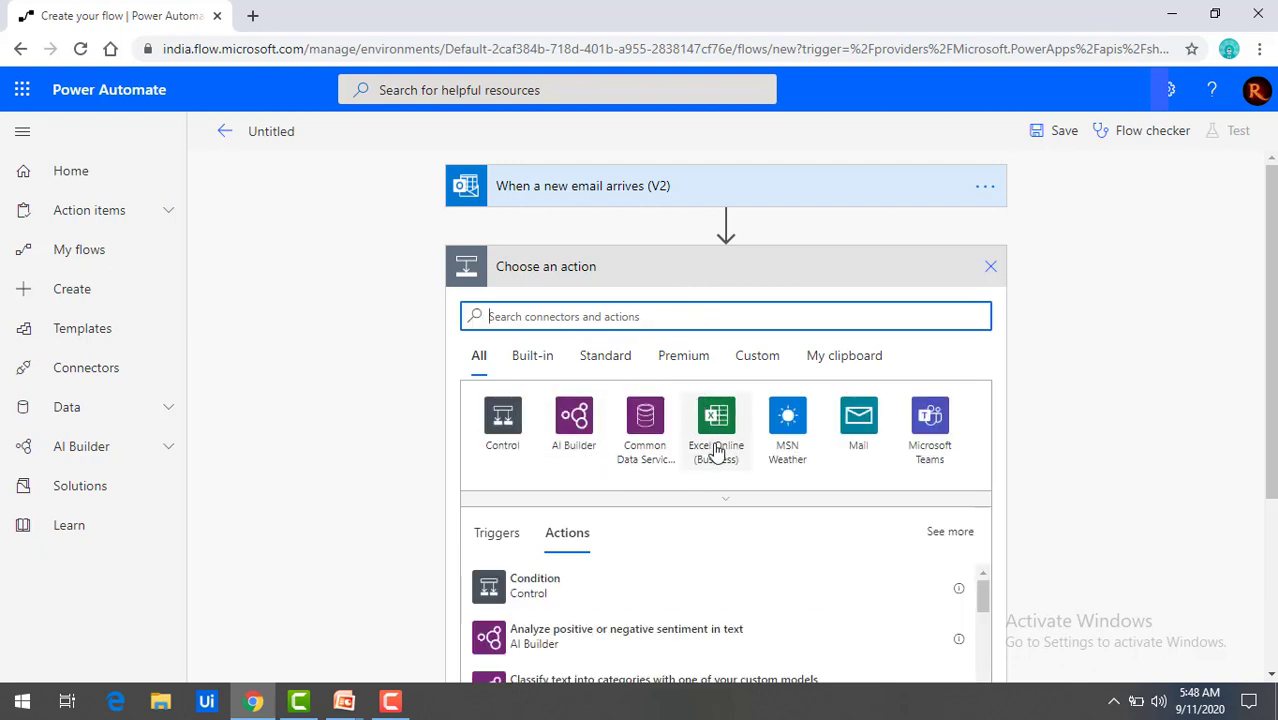
click(716, 418)
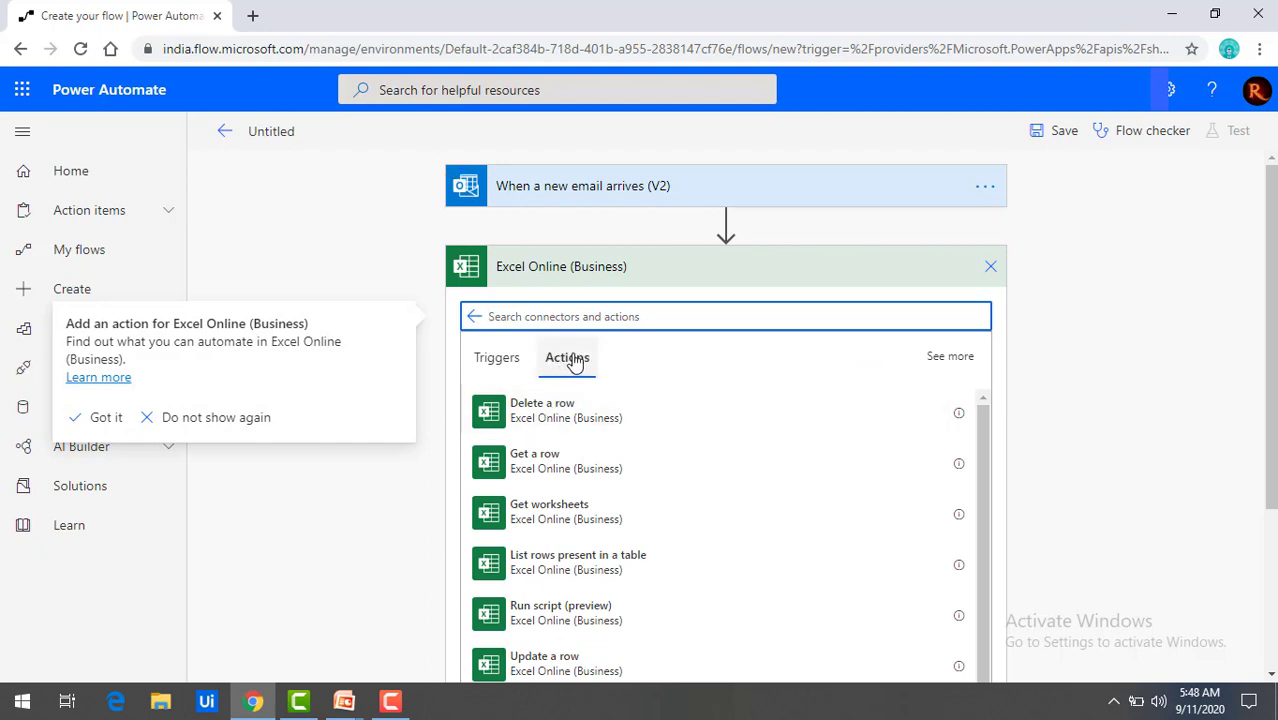
scroll(585, 465, down, 1)
scroll(585, 465, down, 3)
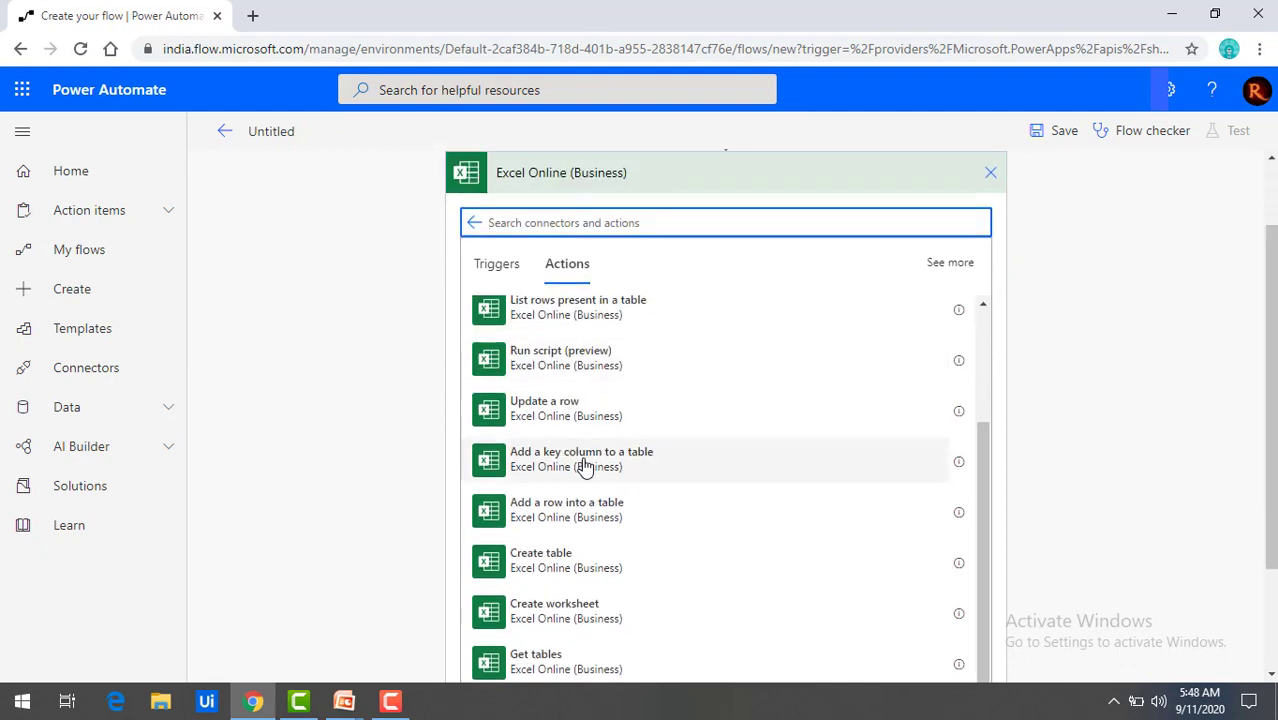
scroll(585, 465, down, 1)
scroll(610, 450, up, 2)
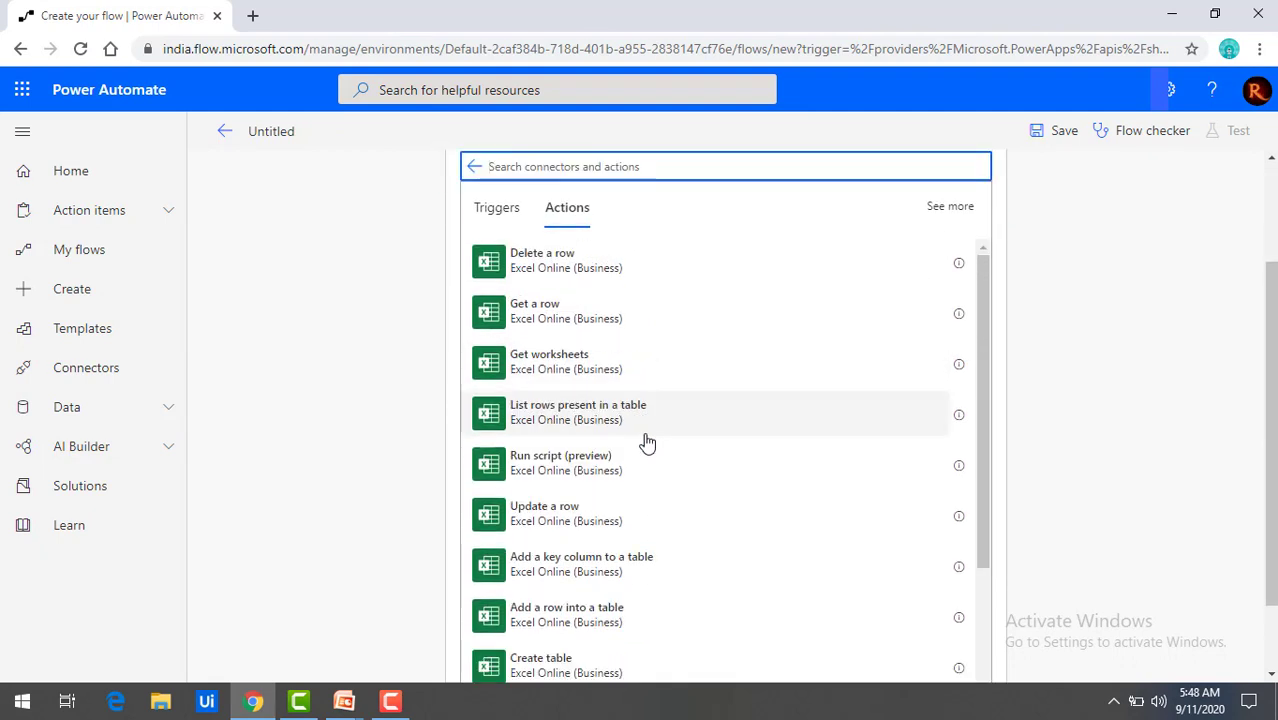
click(579, 624)
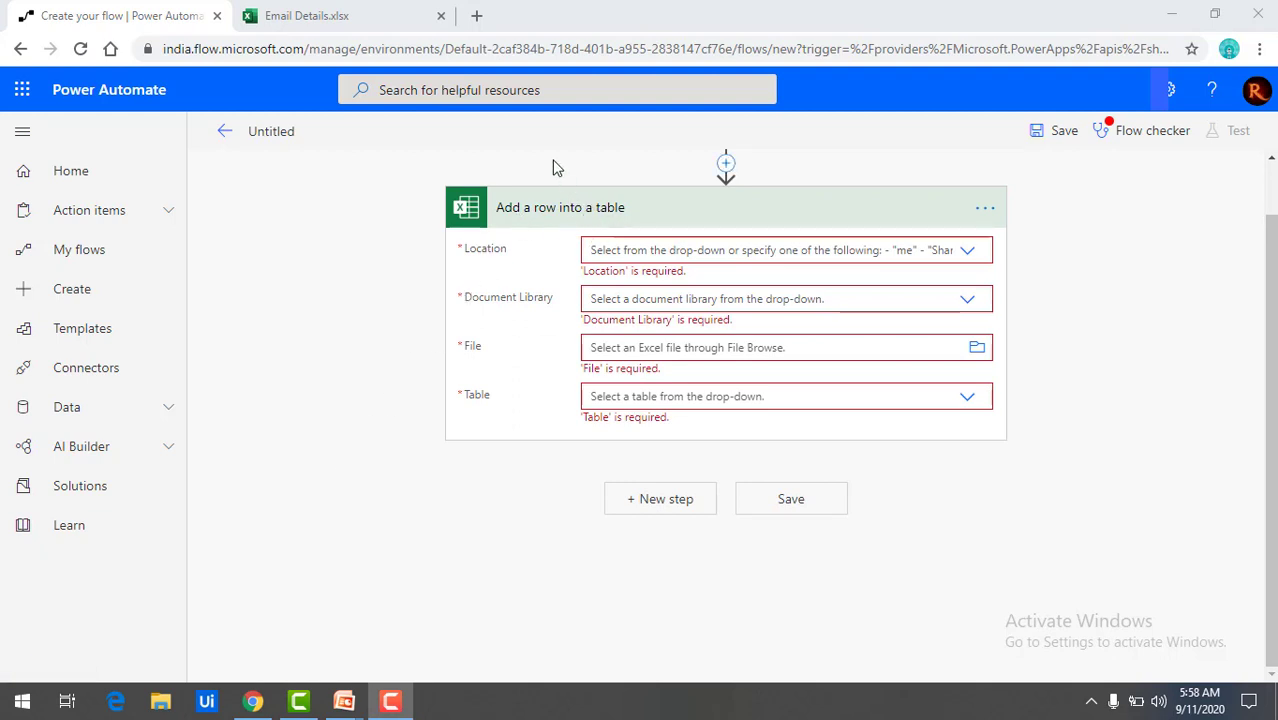
- Check the table's column headers in the Email Details.xlsx workbook and return to the flow
click(380, 24)
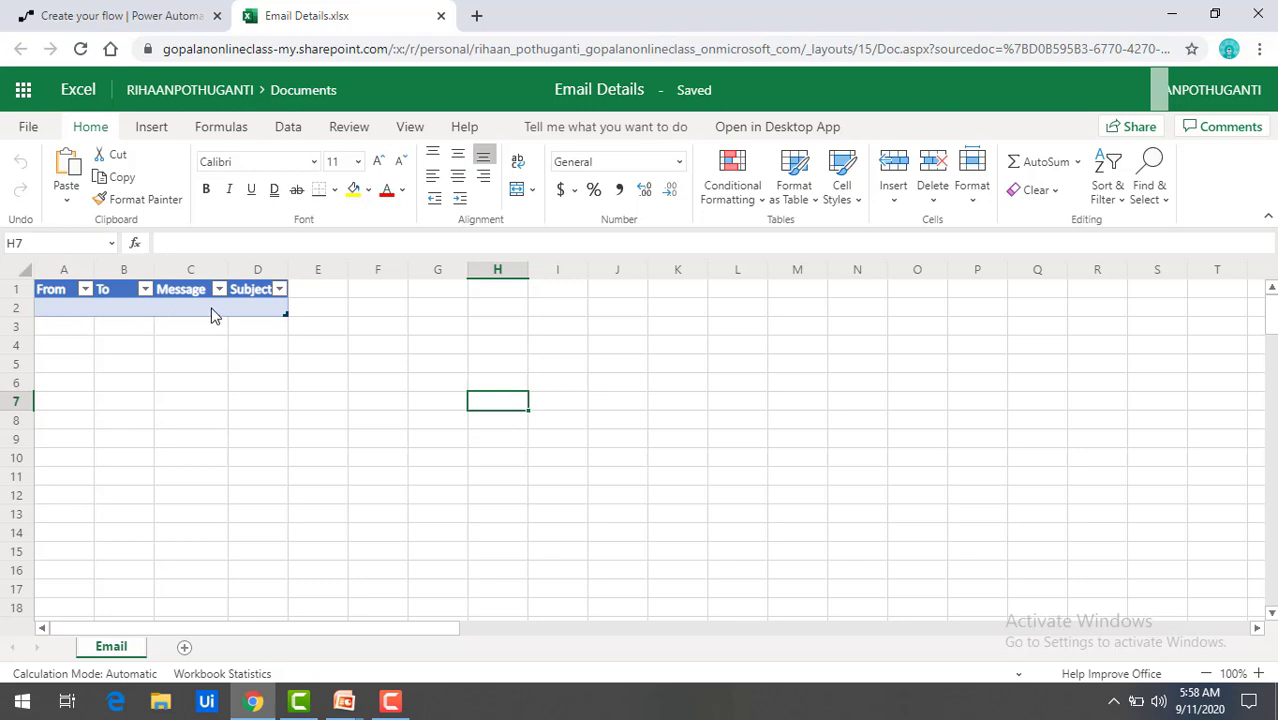
click(110, 16)
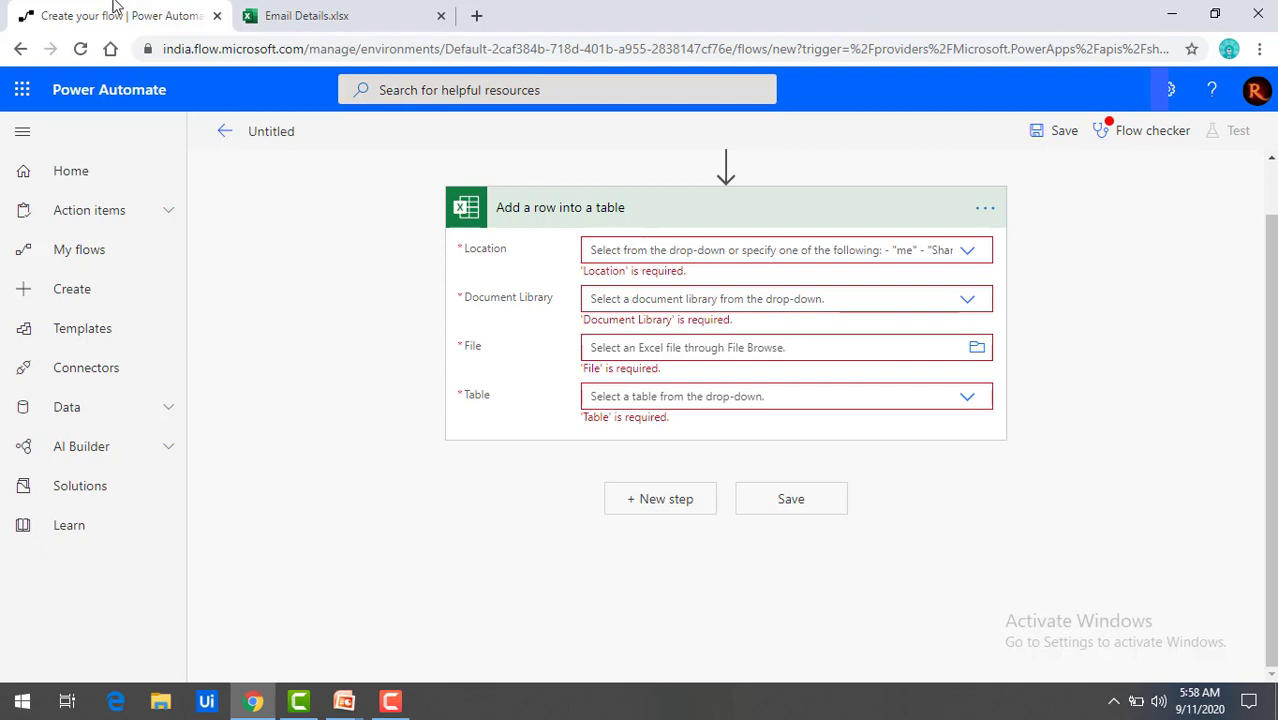
- Set the Excel action's location to OneDrive for Business, its file to Email Details.xlsx and its table to Table2
click(960, 256)
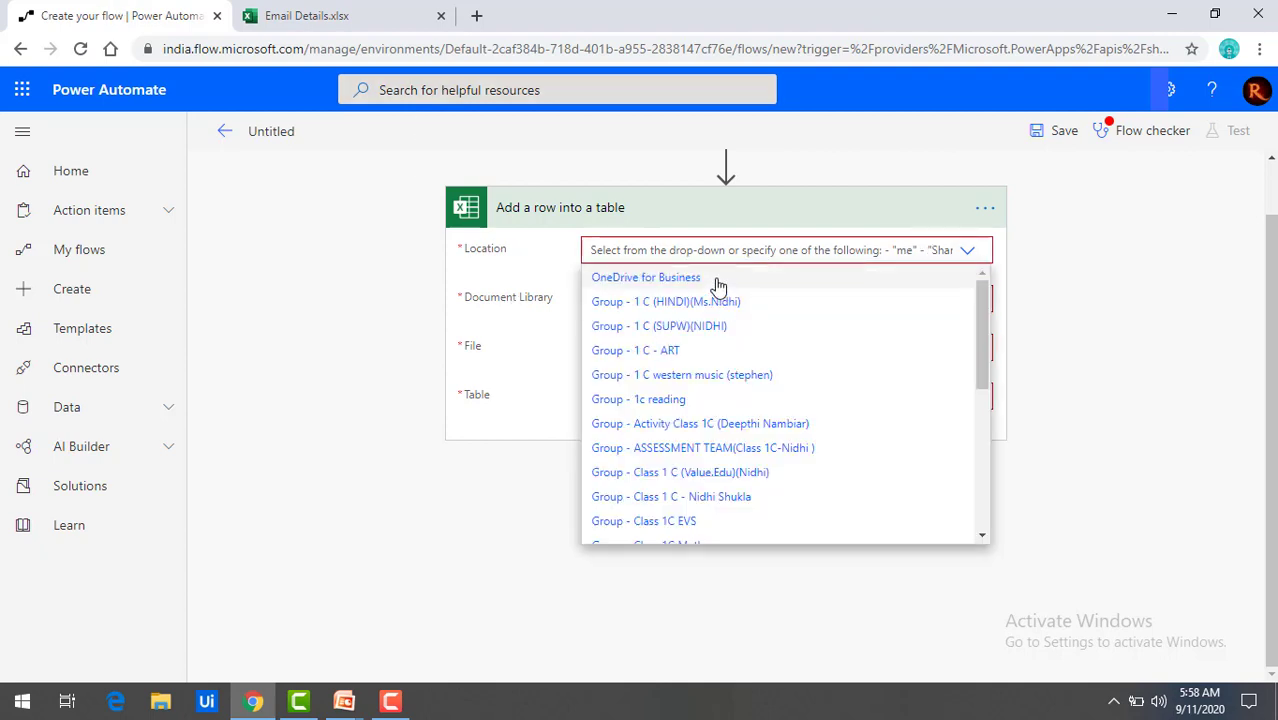
click(713, 280)
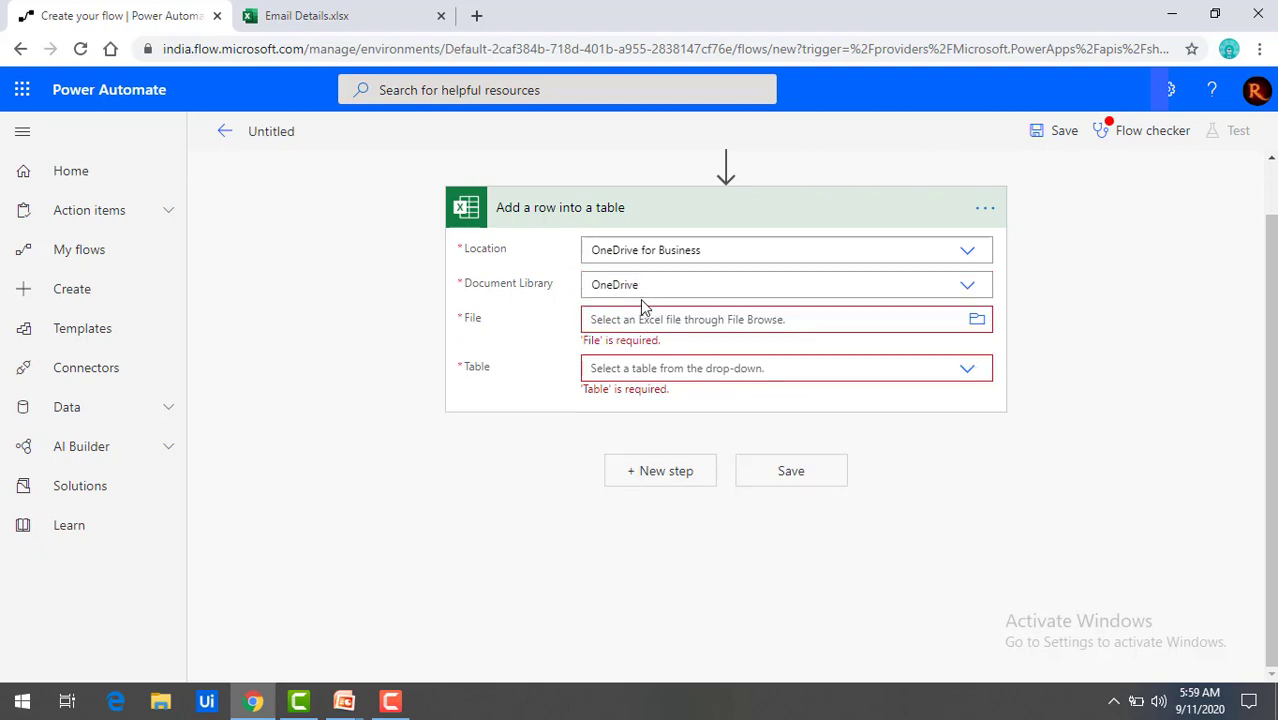
click(982, 326)
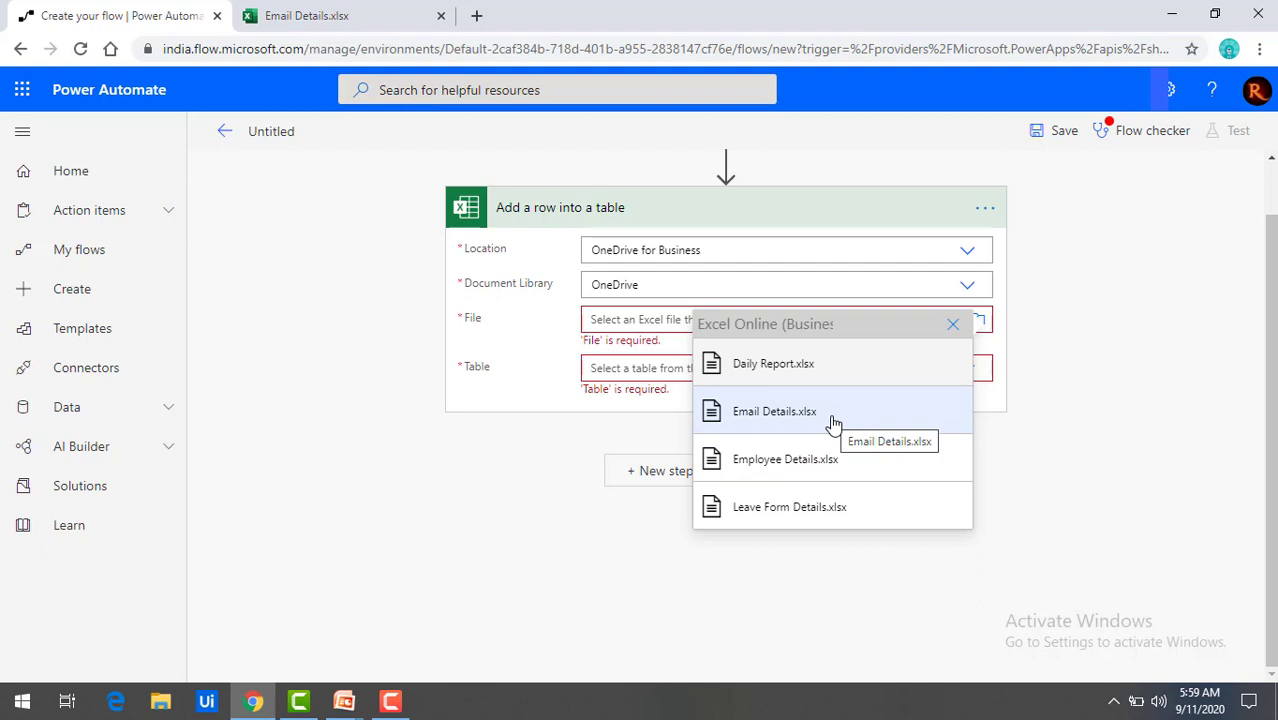
click(832, 423)
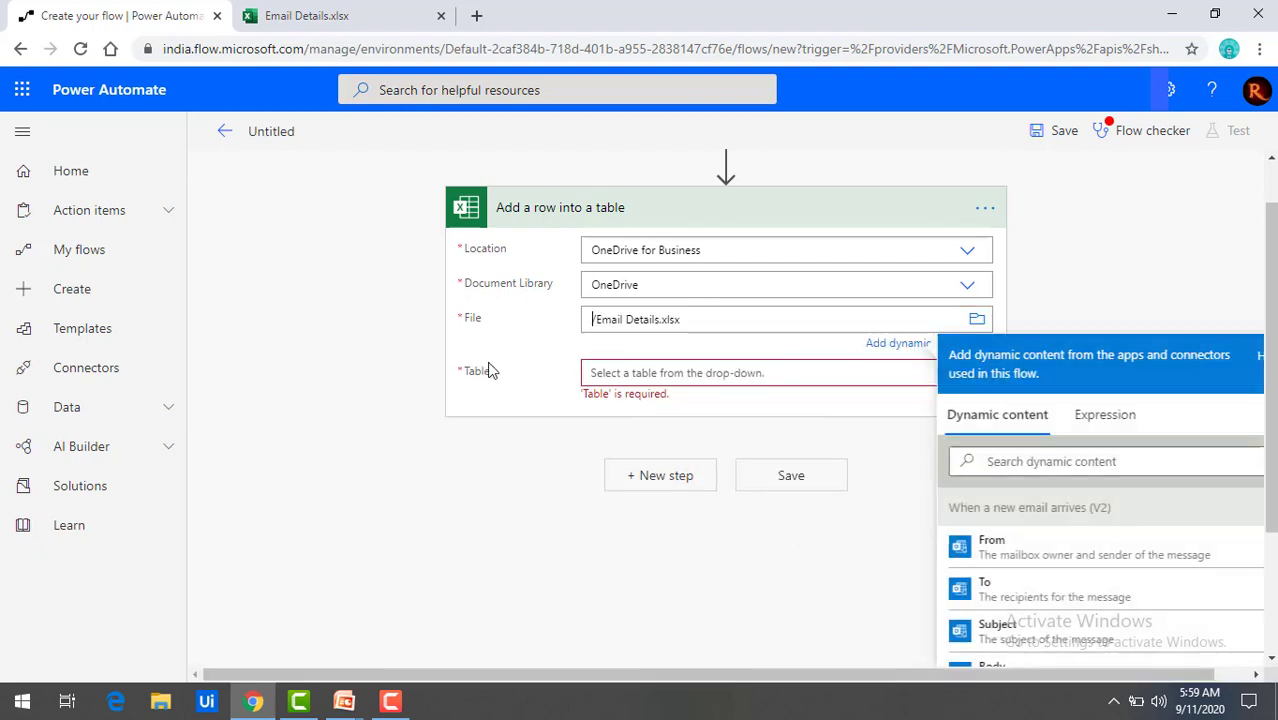
click(511, 347)
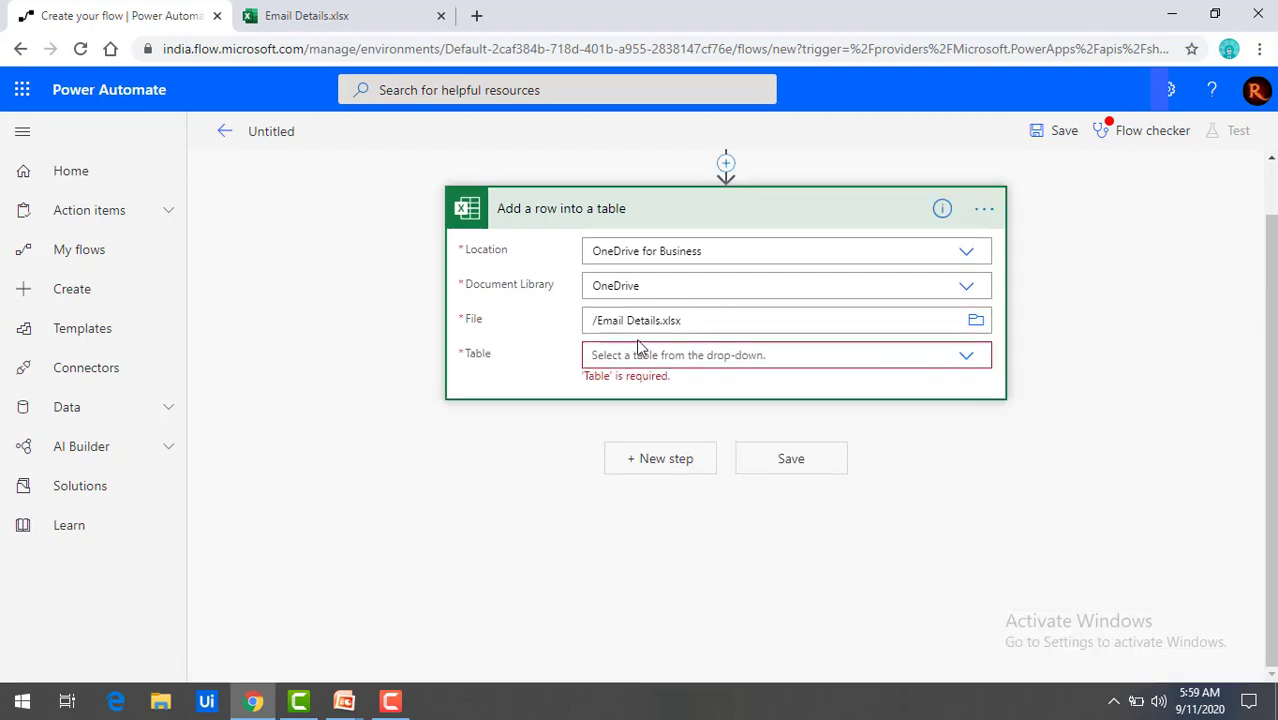
click(961, 358)
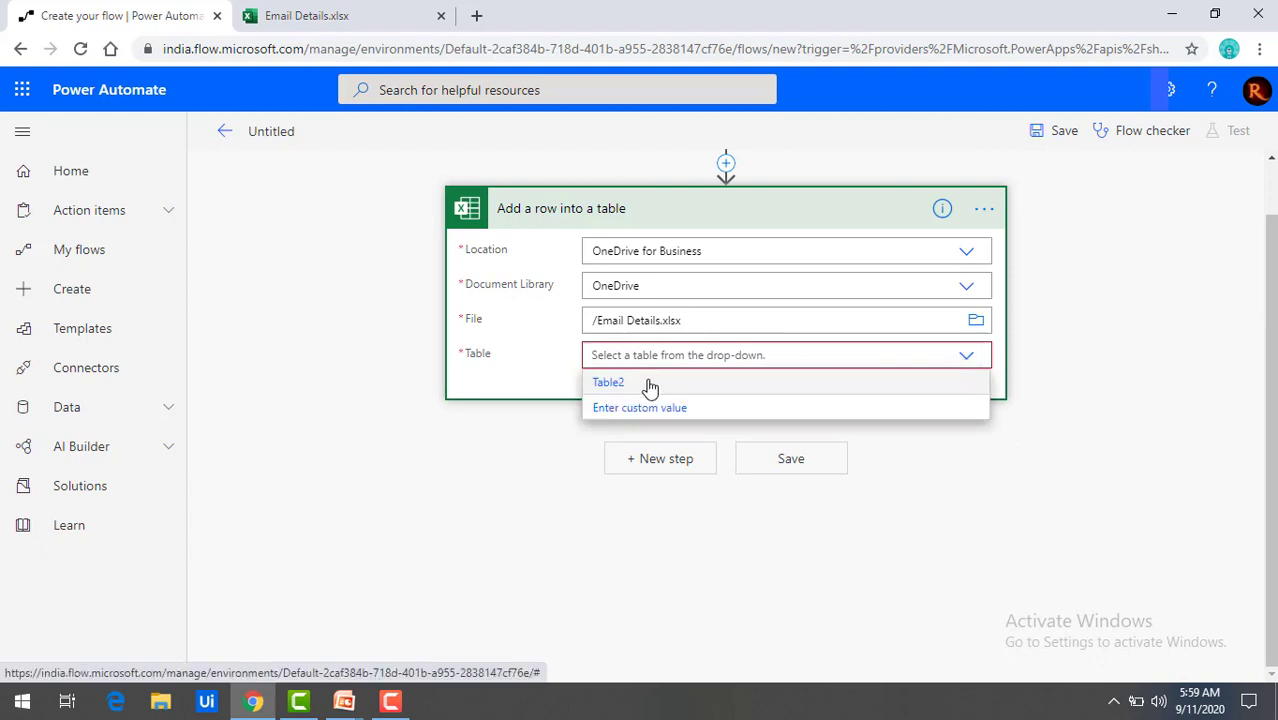
click(609, 383)
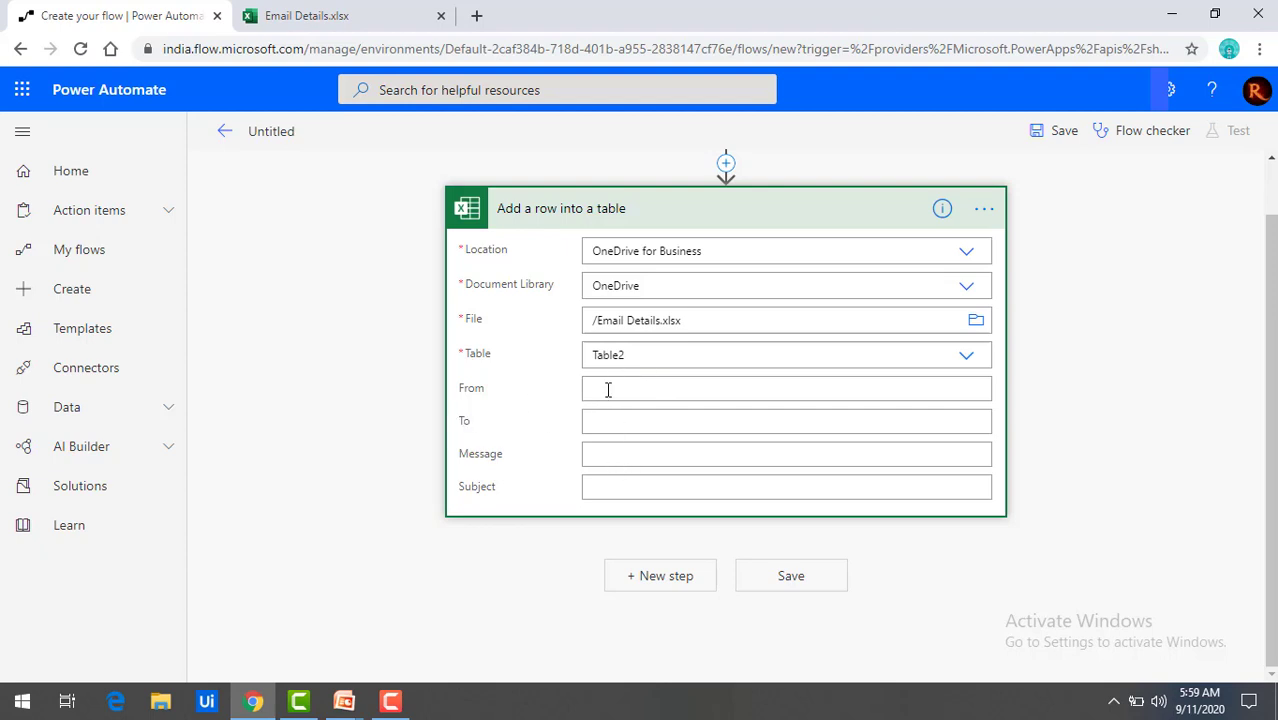
- Fill the table row's From column with the From dynamic content of the email trigger
click(607, 390)
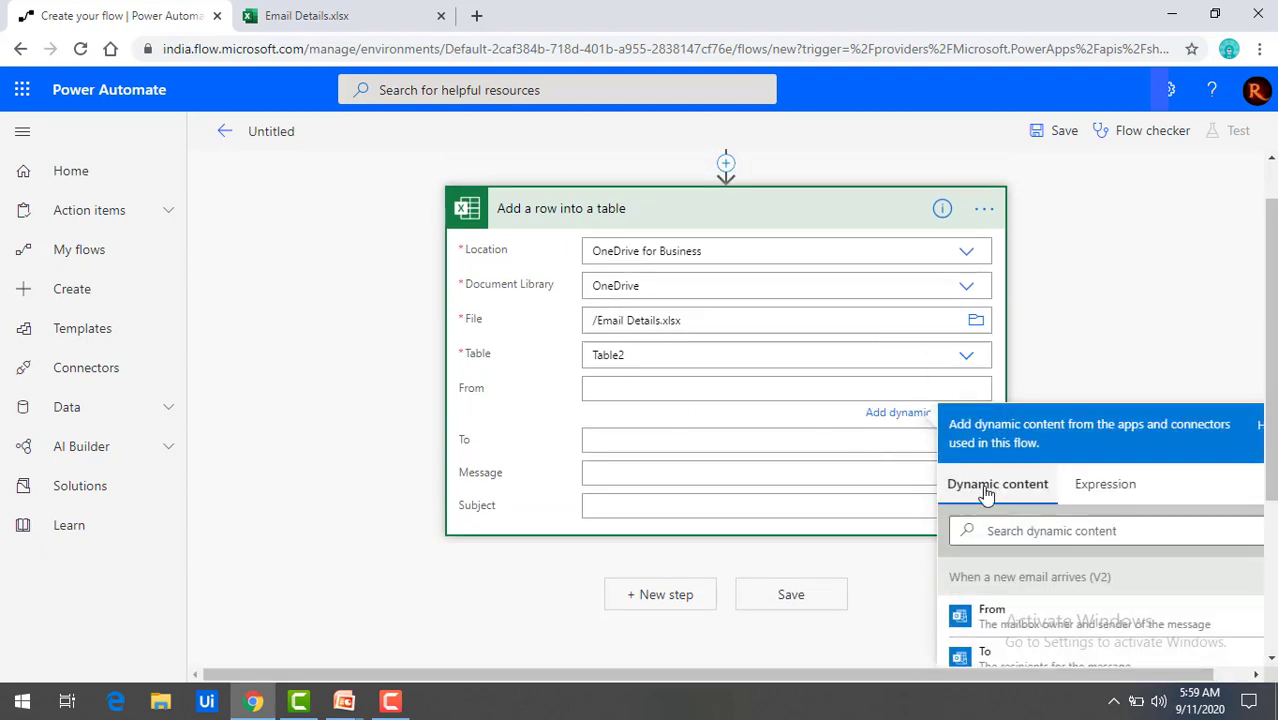
scroll(986, 490, down, 1)
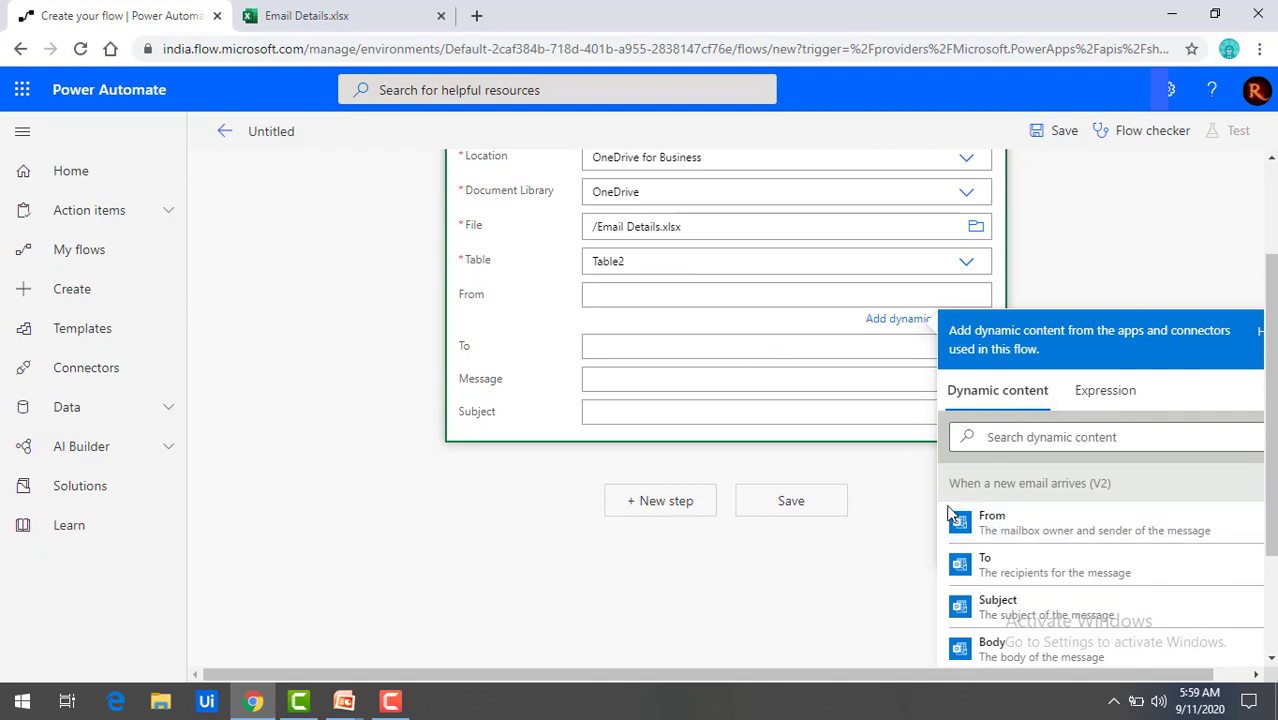
click(995, 518)
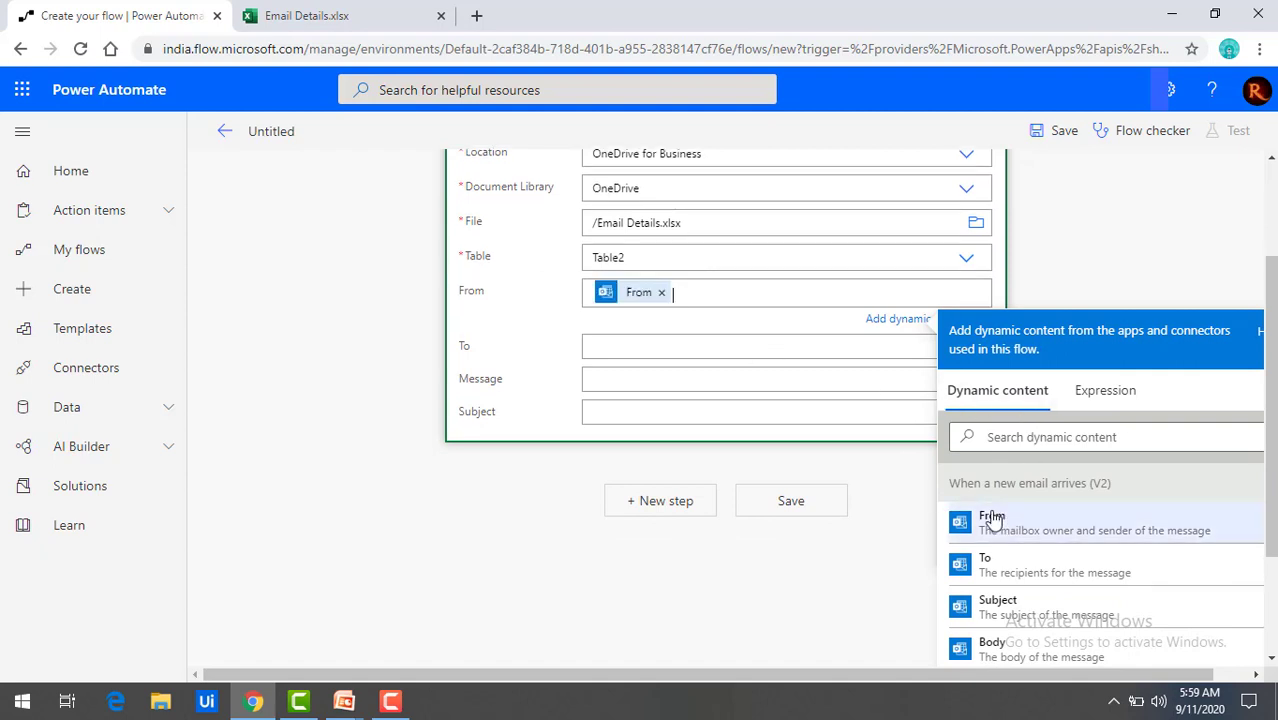
- Fill the table row's To column with the email trigger's To dynamic content and its Message column with Body
click(649, 345)
scroll(1010, 567, down, 1)
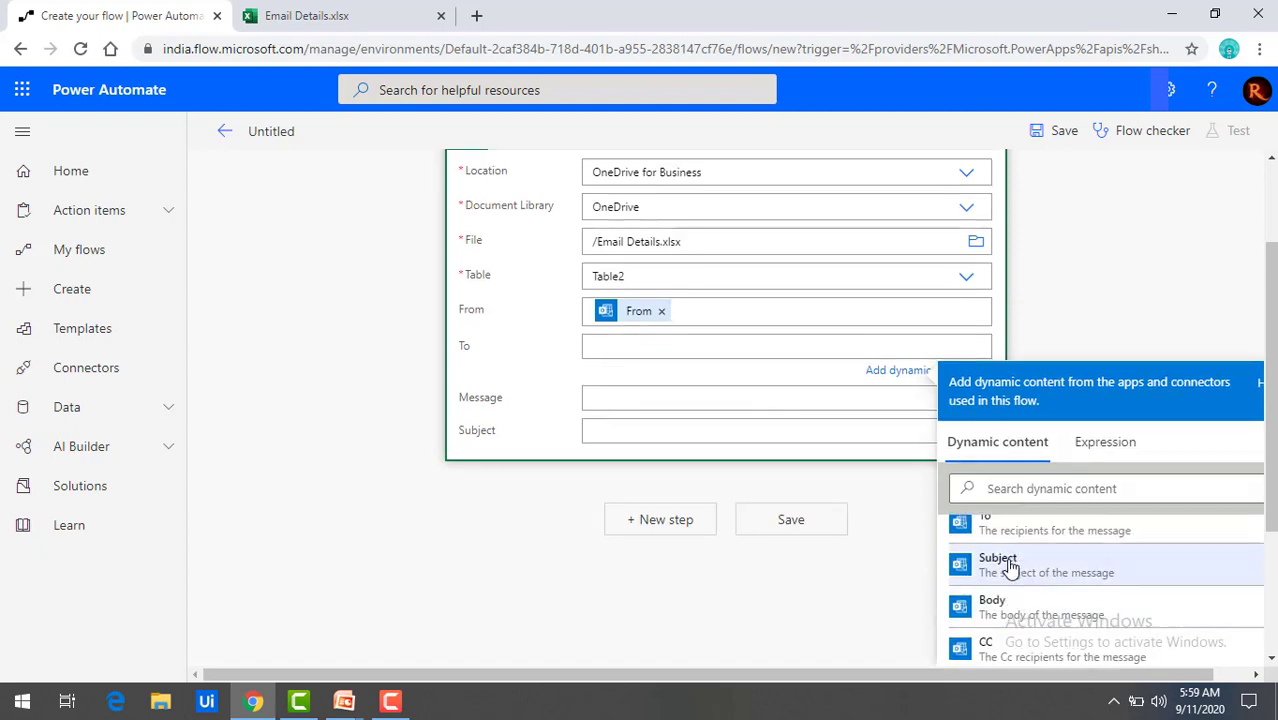
click(967, 526)
click(728, 409)
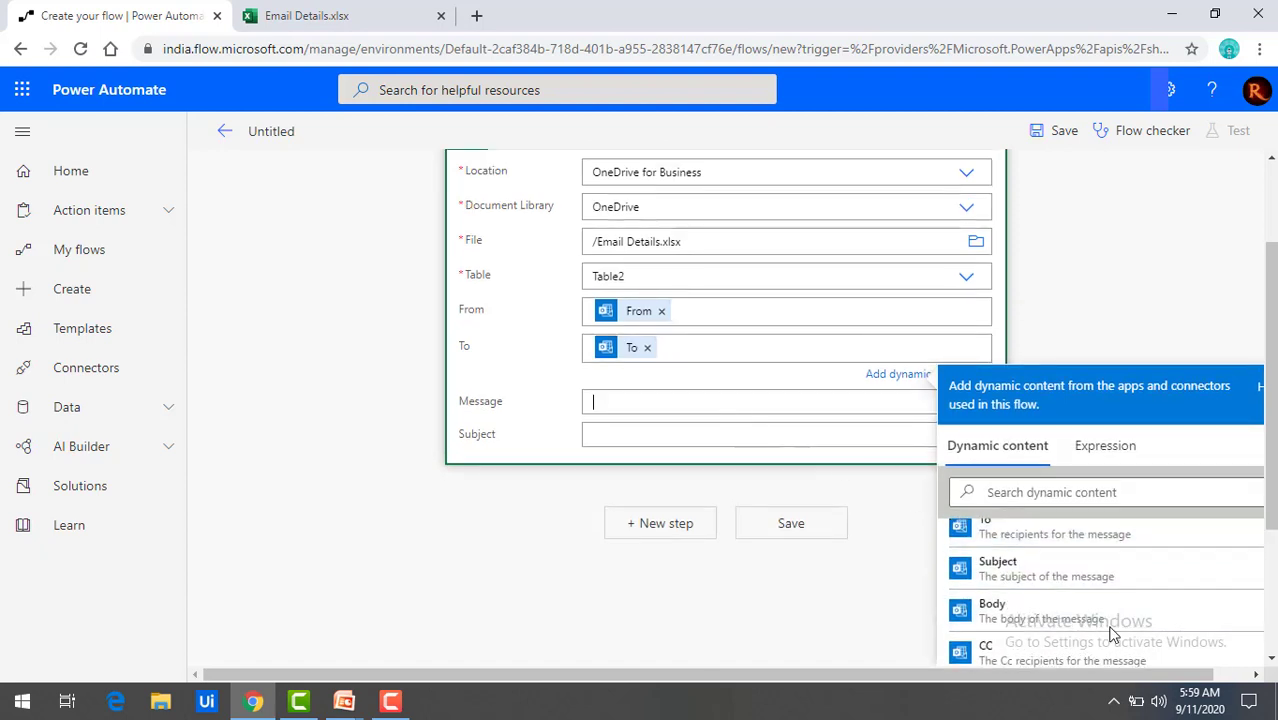
scroll(1080, 620, down, 1)
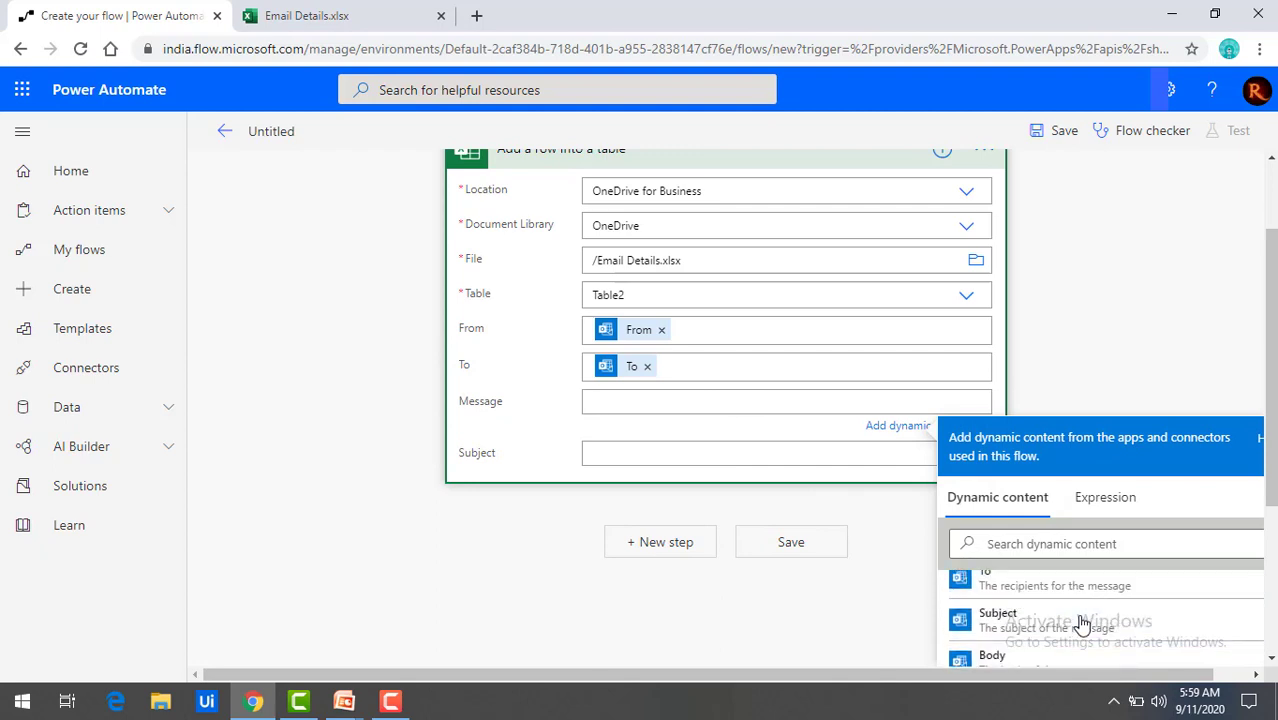
click(1022, 658)
- Search the dynamic content for "sub" and fill the table row's Subject column with the email trigger's Subject
click(747, 459)
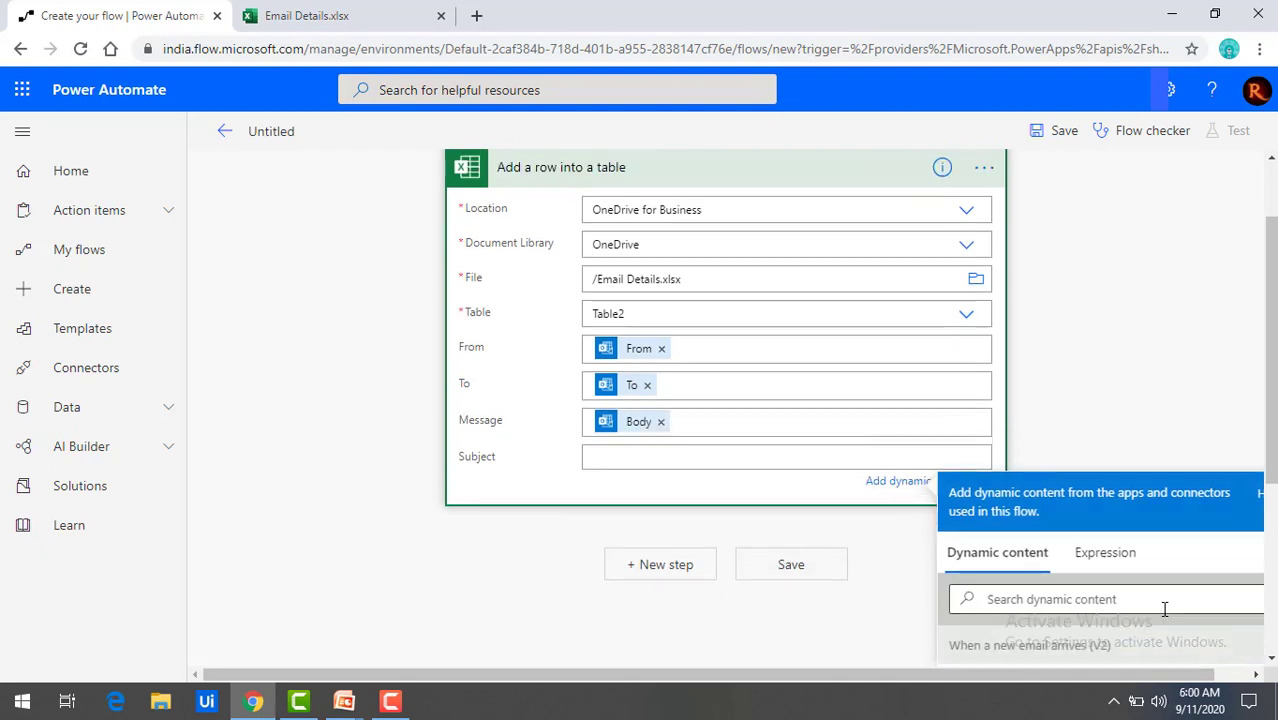
scroll(1165, 609, down, 5)
scroll(1161, 610, down, 5)
click(1077, 505)
text(sub)
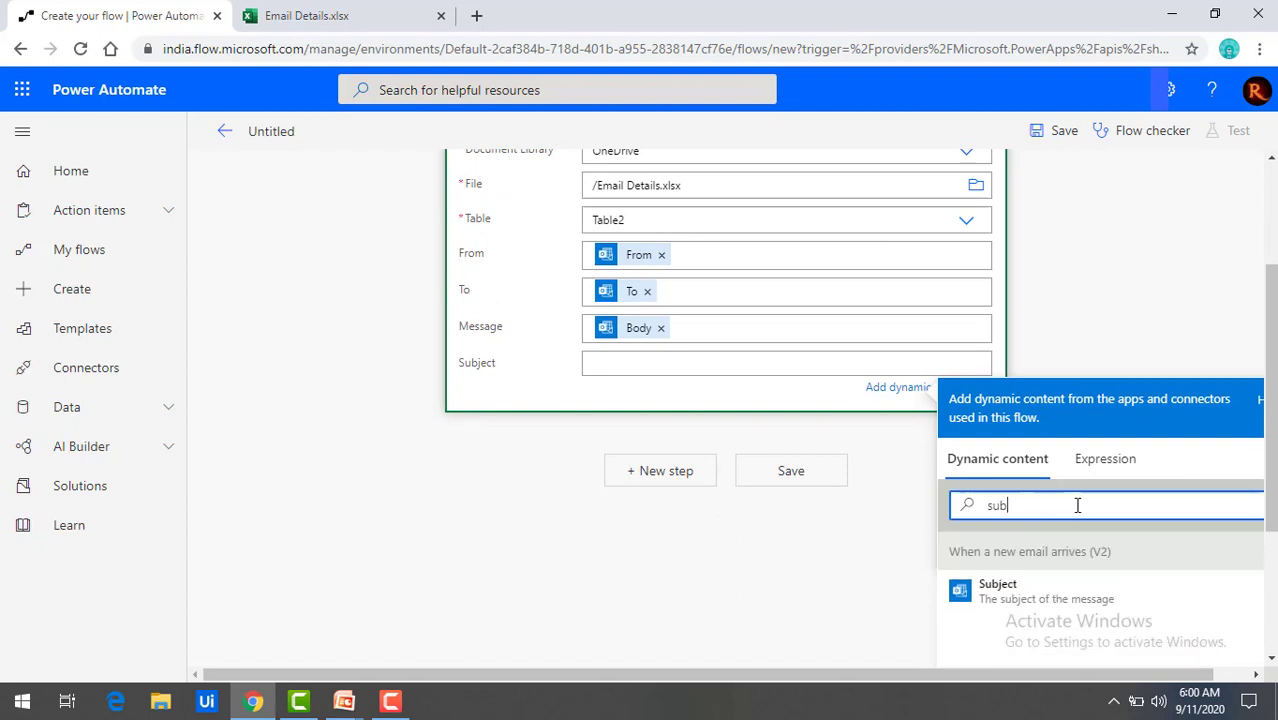
click(1012, 598)
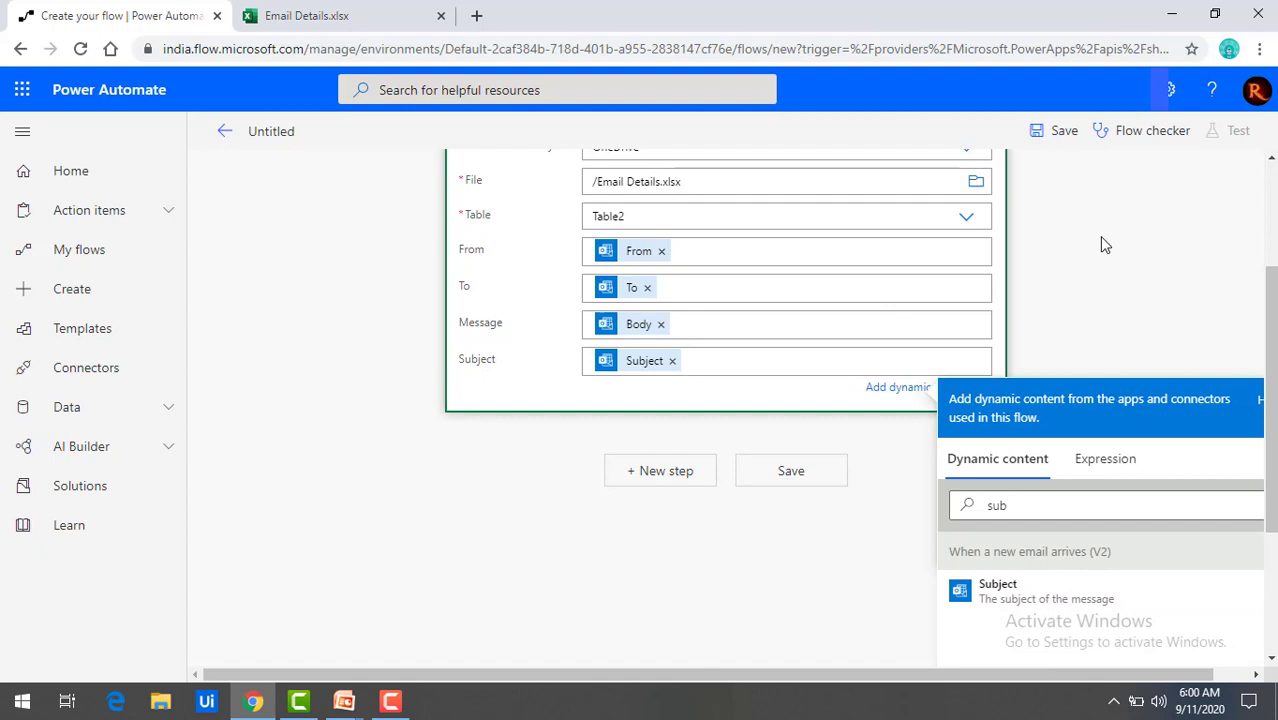
click(1104, 245)
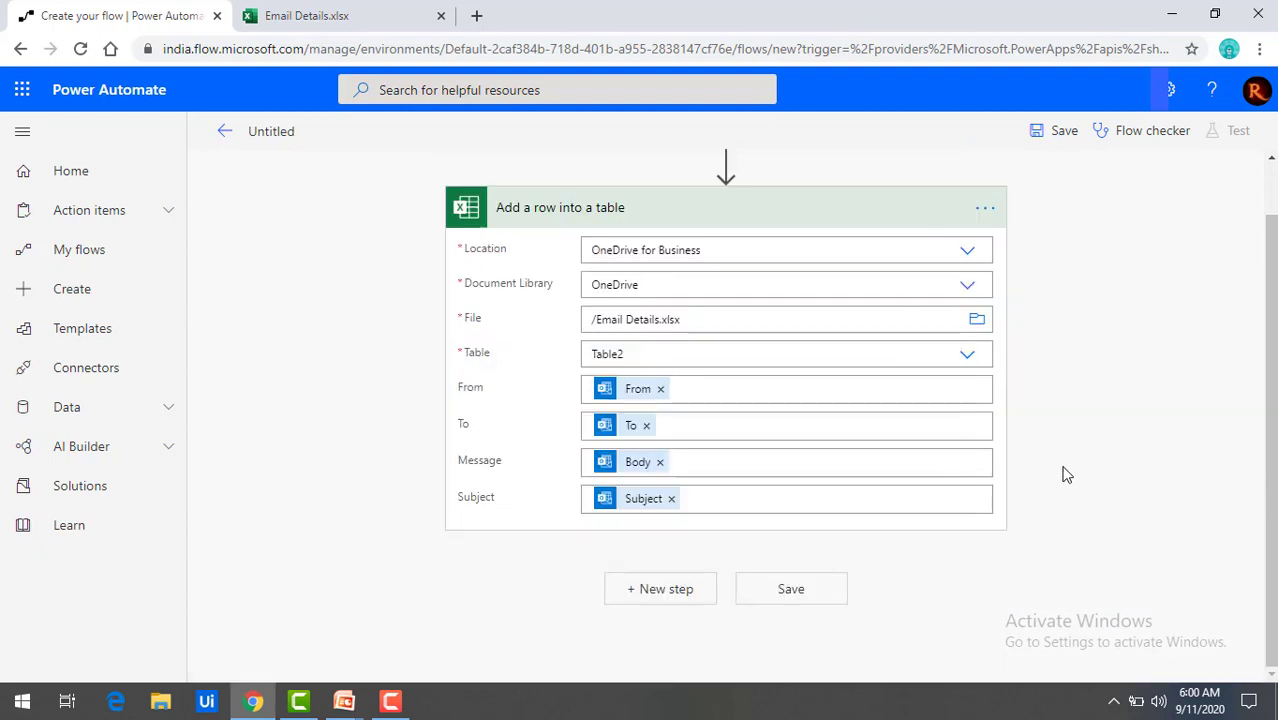
scroll(1065, 475, up, 1)
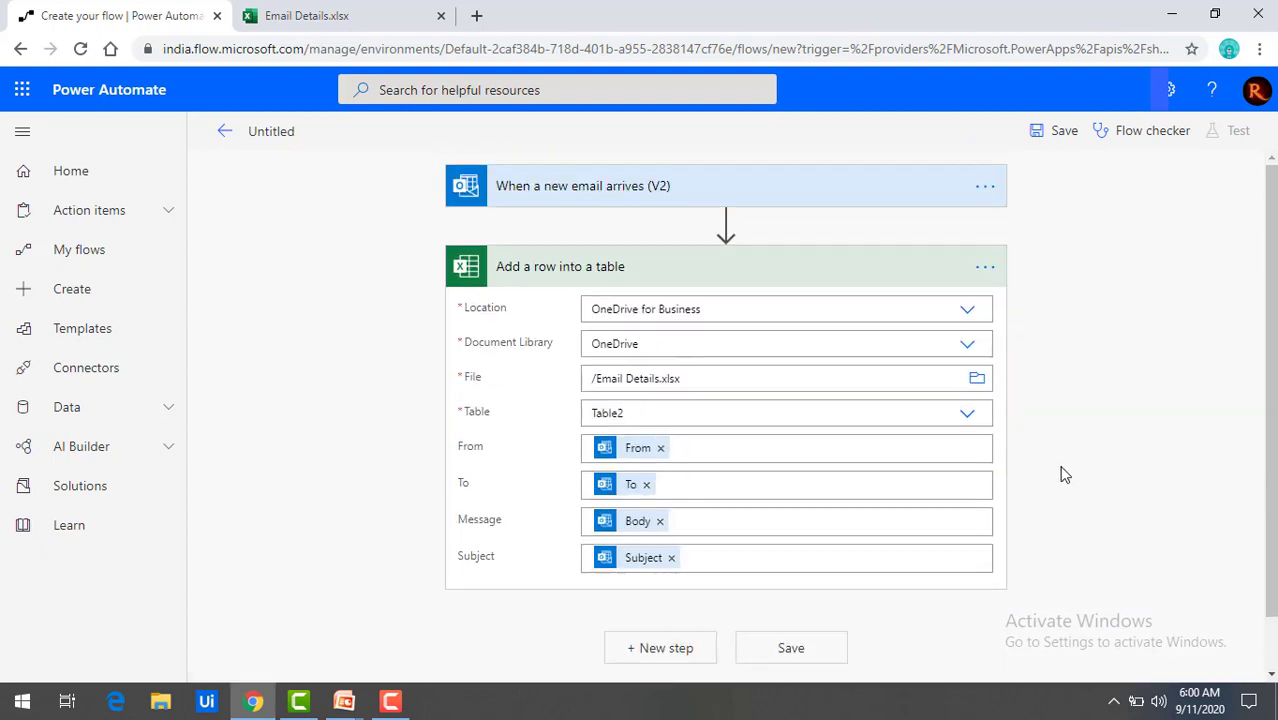
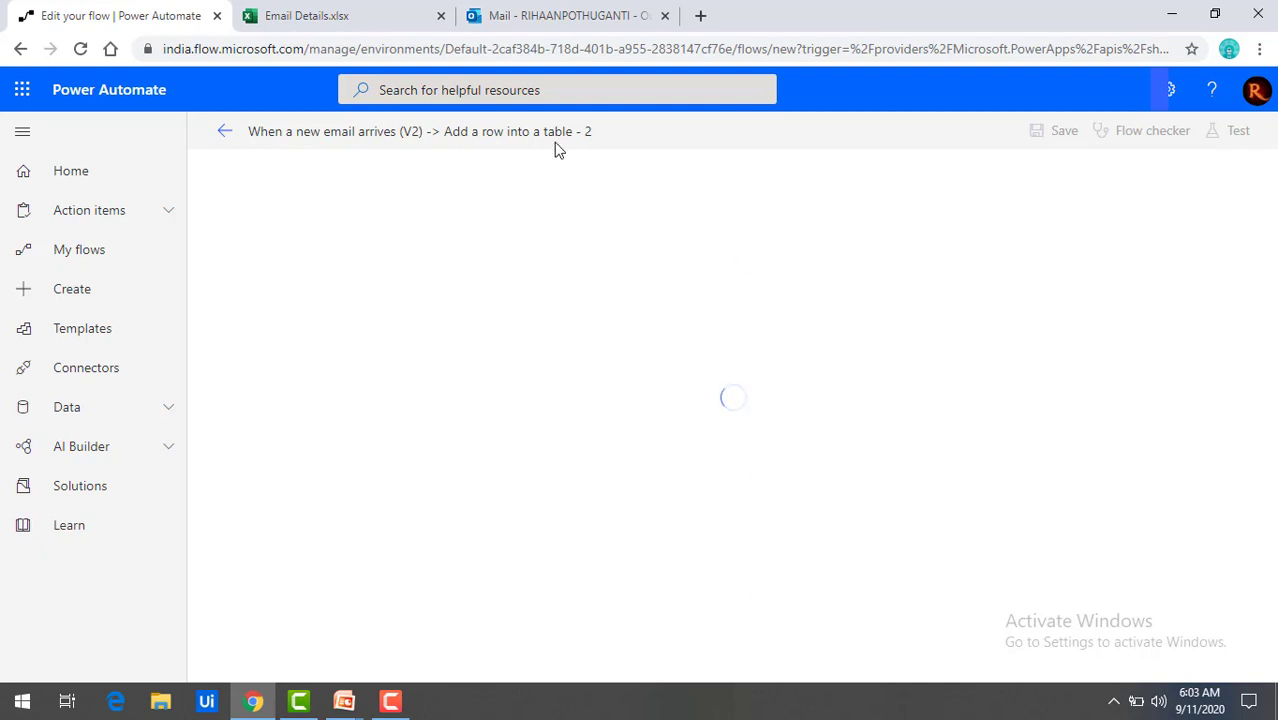
- Check the Email Details.xlsx workbook's table for a row added by the flow and return to the flow
click(293, 12)
click(316, 361)
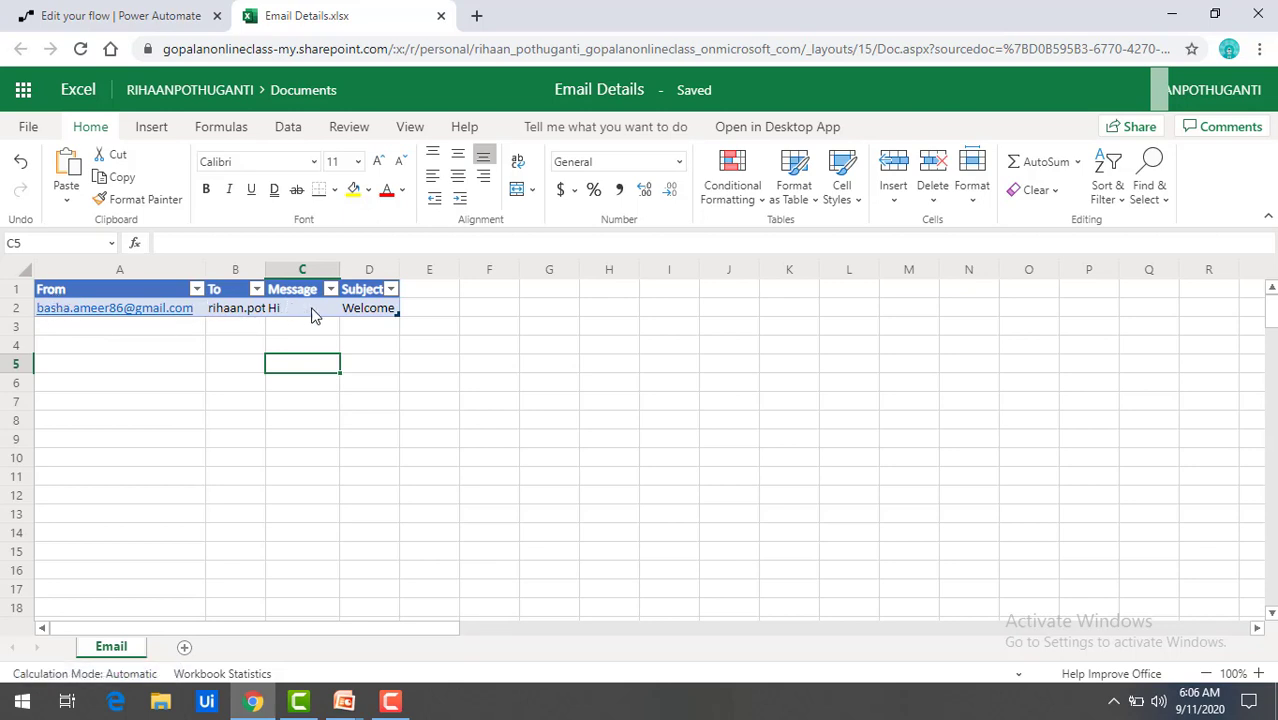
key(ctrl+shift+Tab)
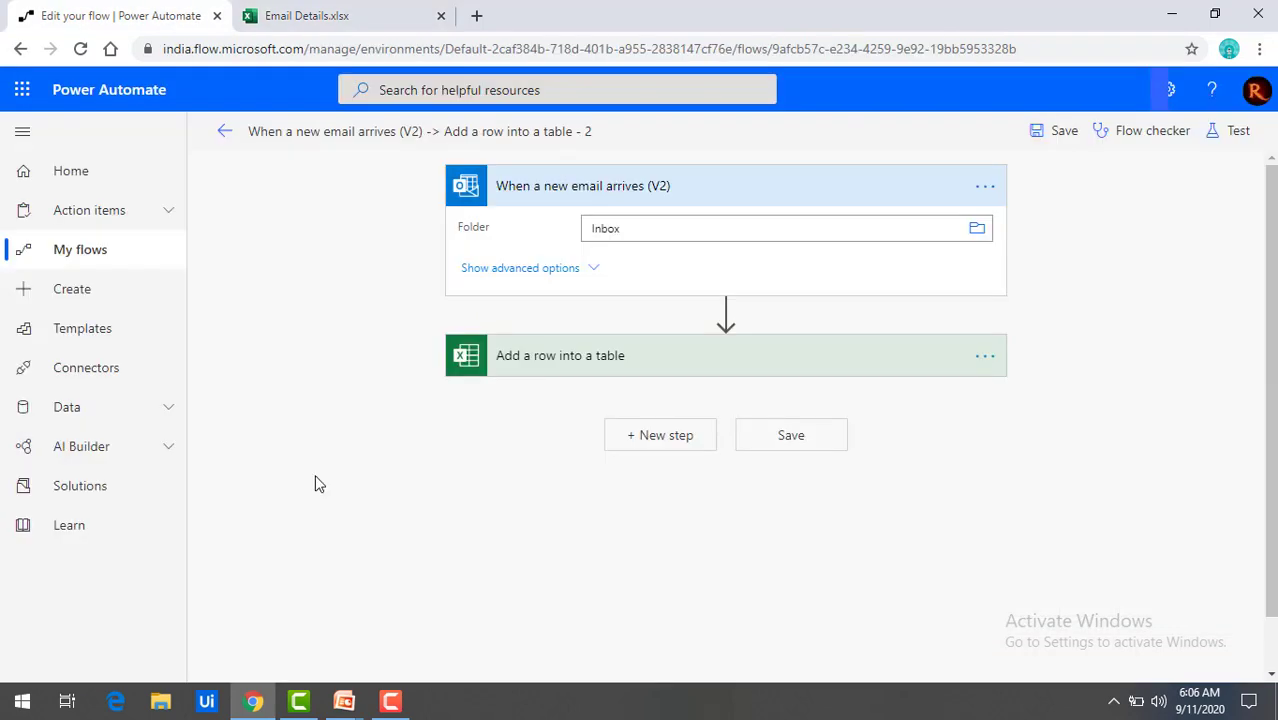